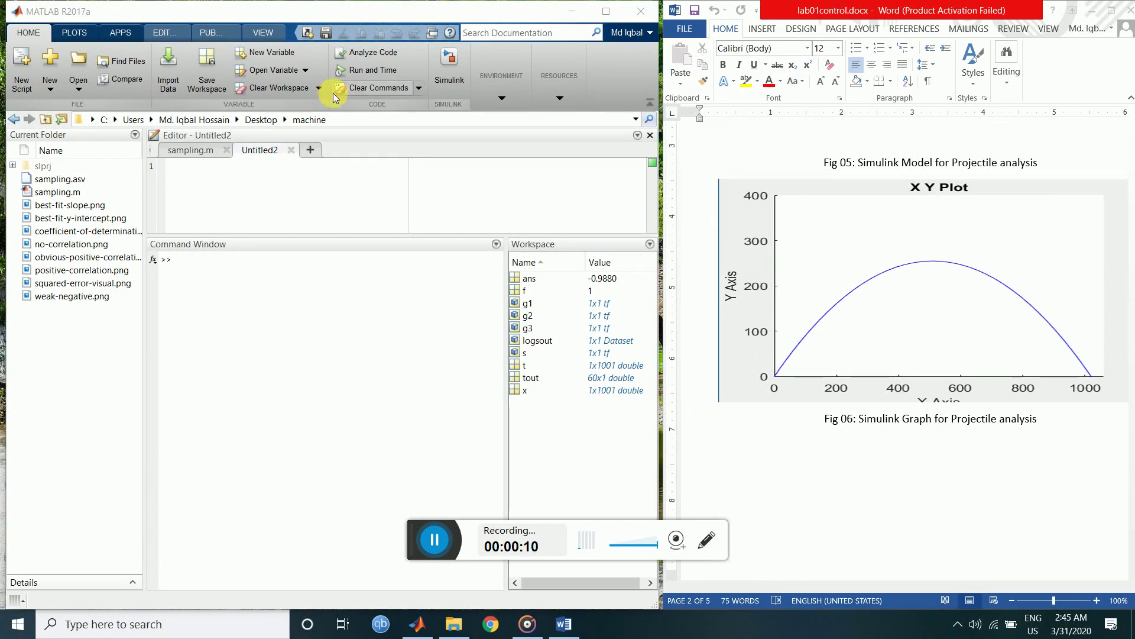
- Create a new blank Simulink model from the Simulink Start Page
click(445, 75)
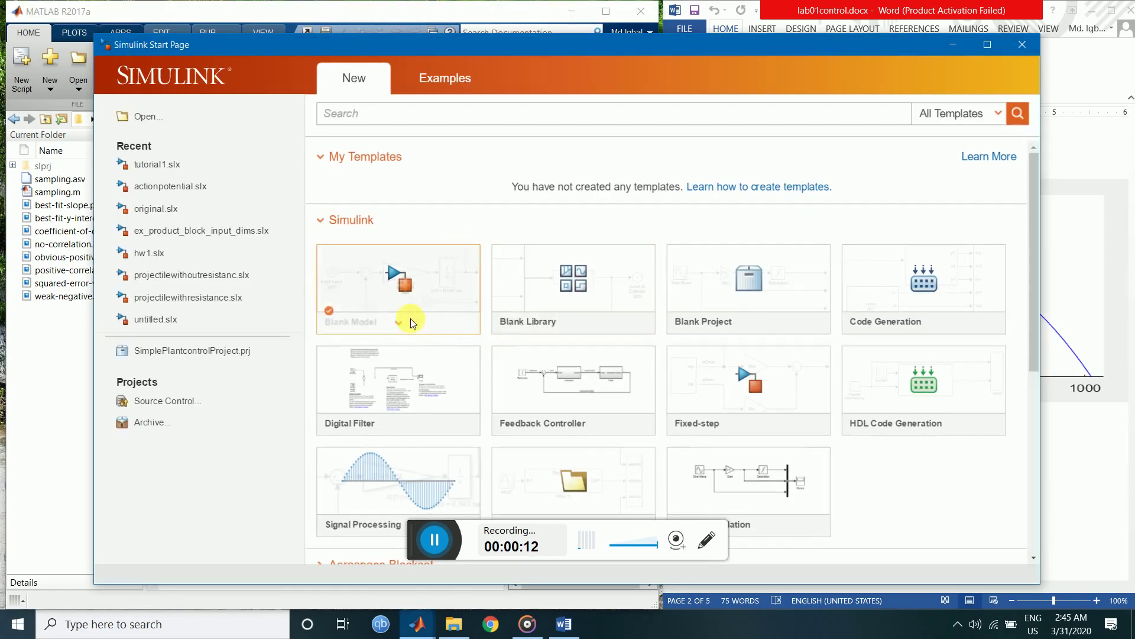
click(393, 279)
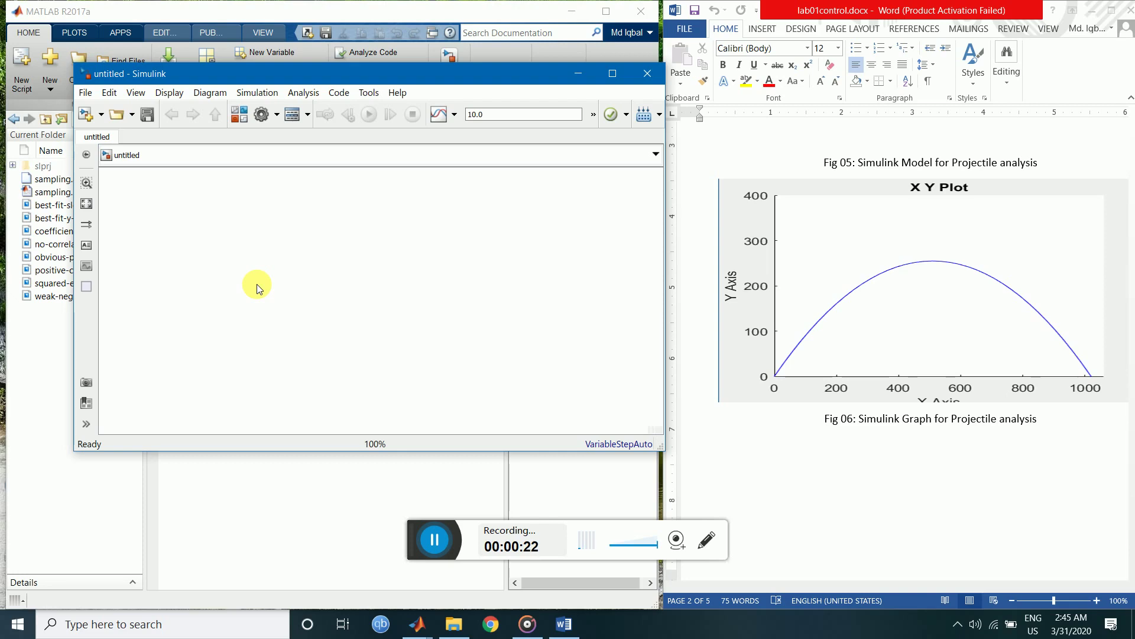
- Quick-insert a Constant block and an Integrator block, keeping their default values
double_click(207, 281)
text(const)
key(Return)
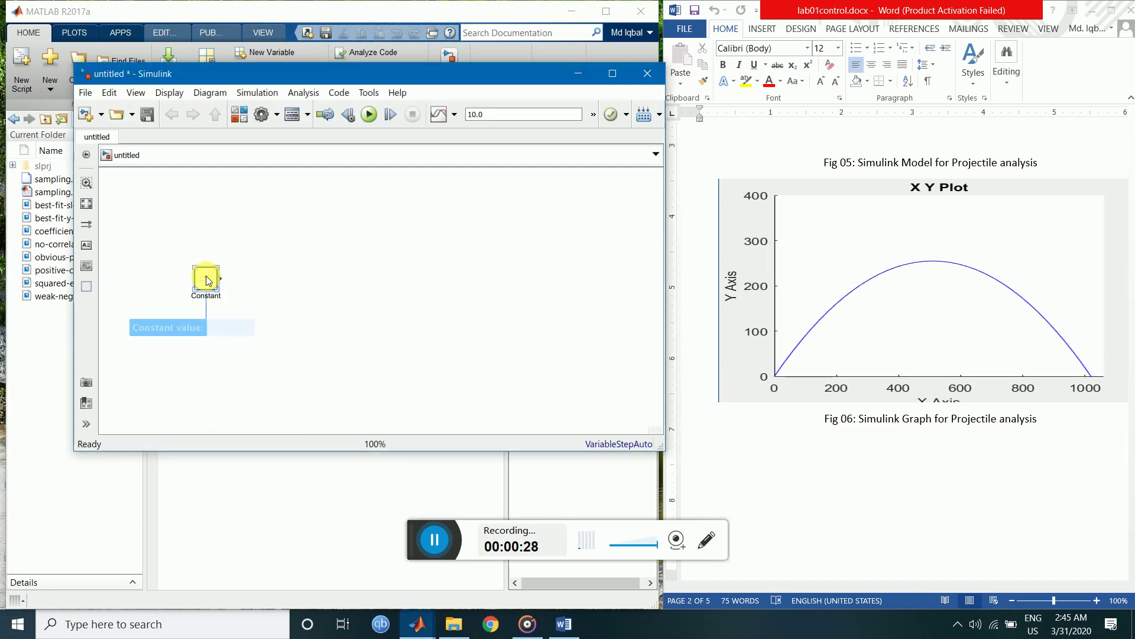
click(307, 288)
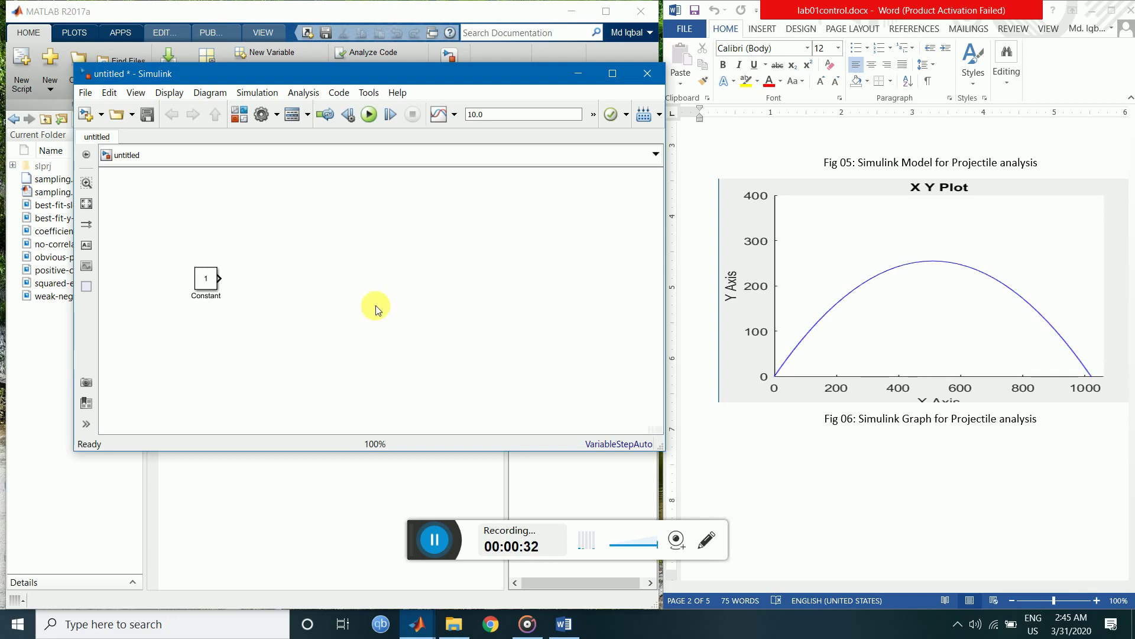
double_click(278, 286)
text(inte)
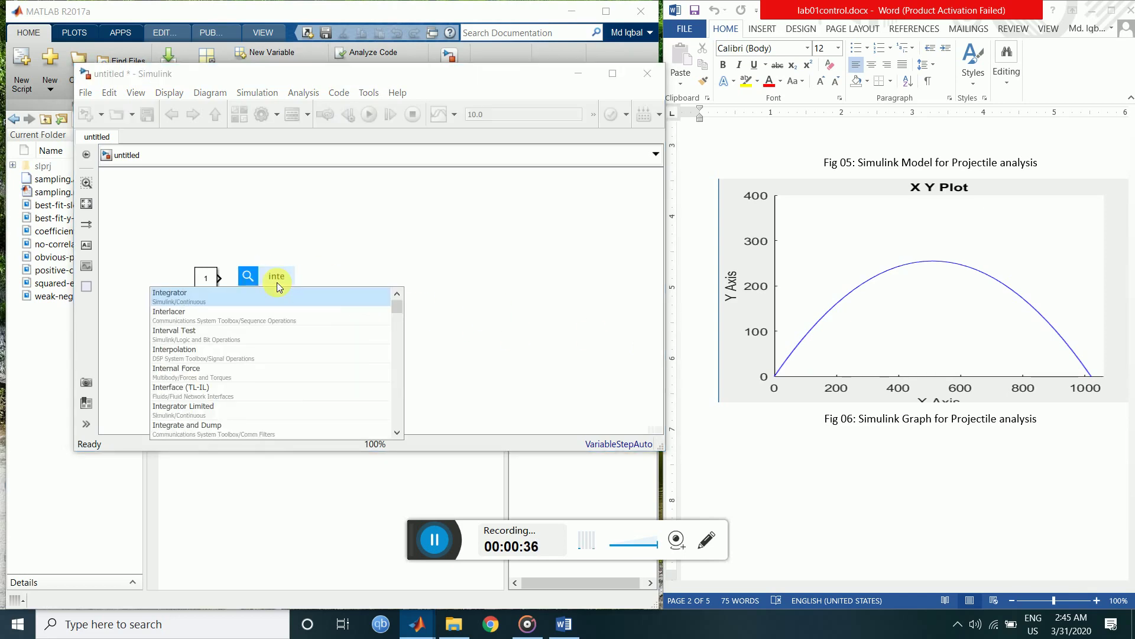
key(Return)
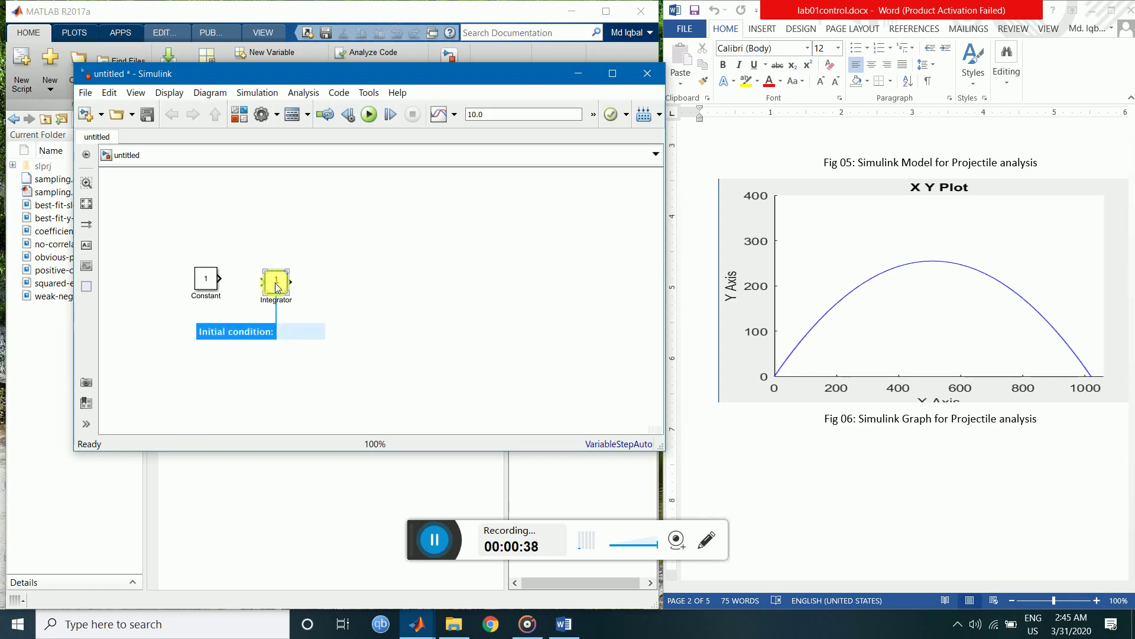
key(Return)
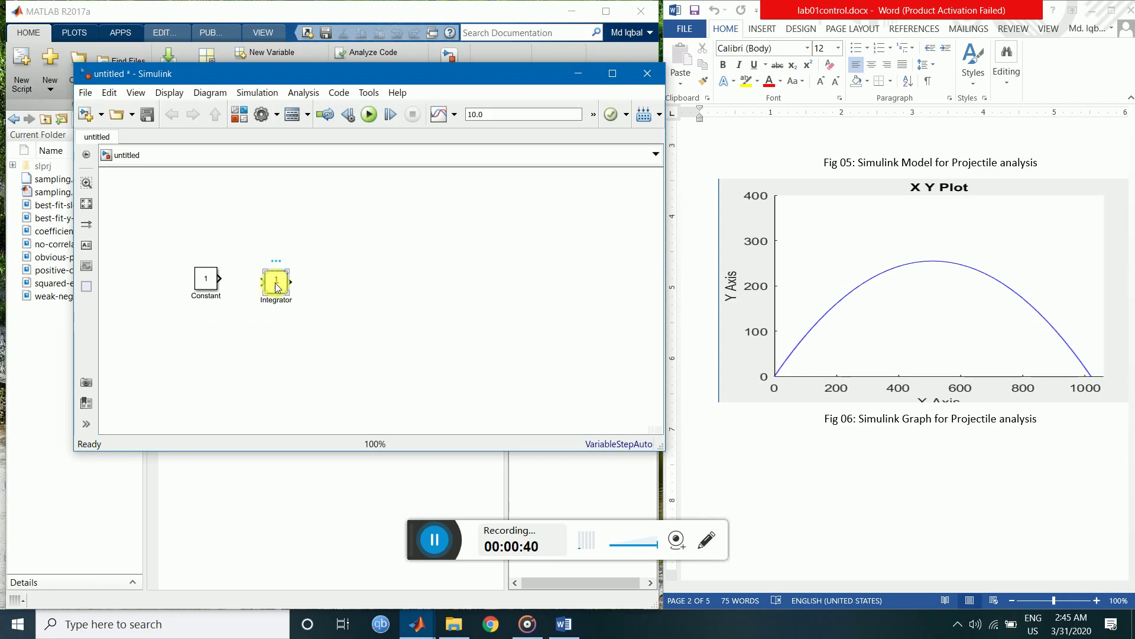
- Copy the Integrator to create Integrator1 and line both up with the Constant
drag(278, 288, 374, 289)
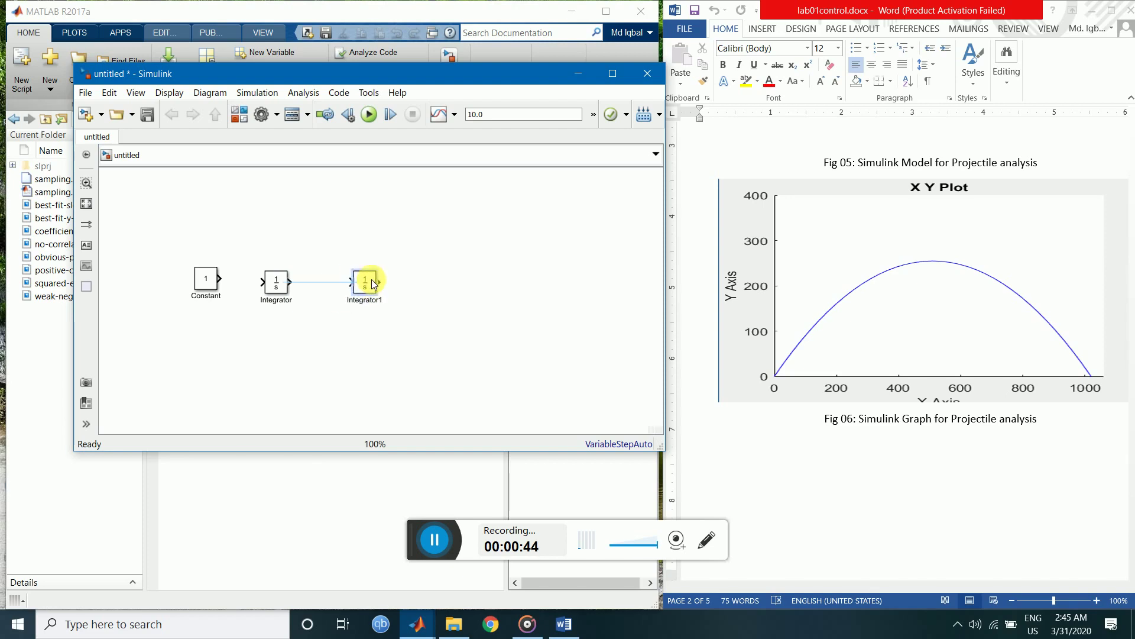
click(280, 286)
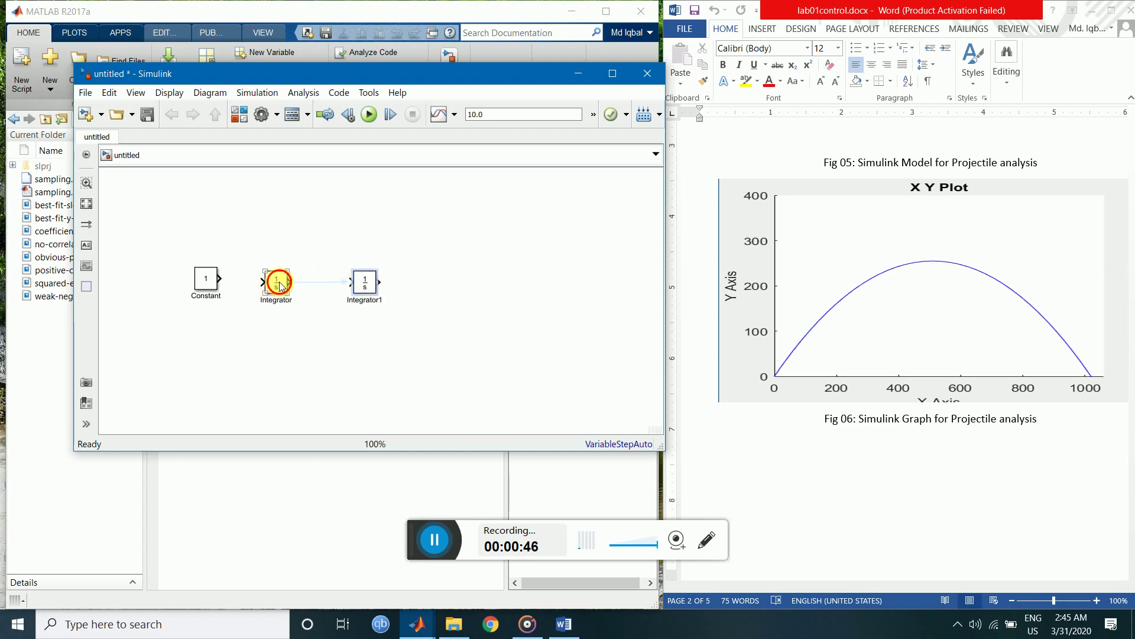
drag(282, 288, 295, 284)
drag(365, 284, 368, 280)
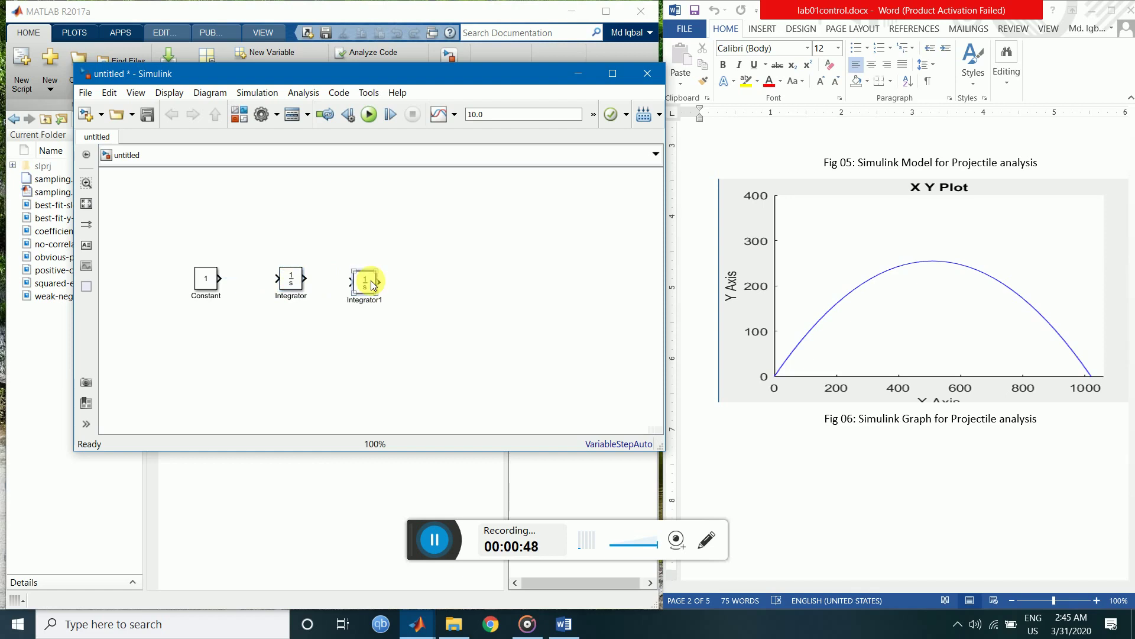
click(418, 289)
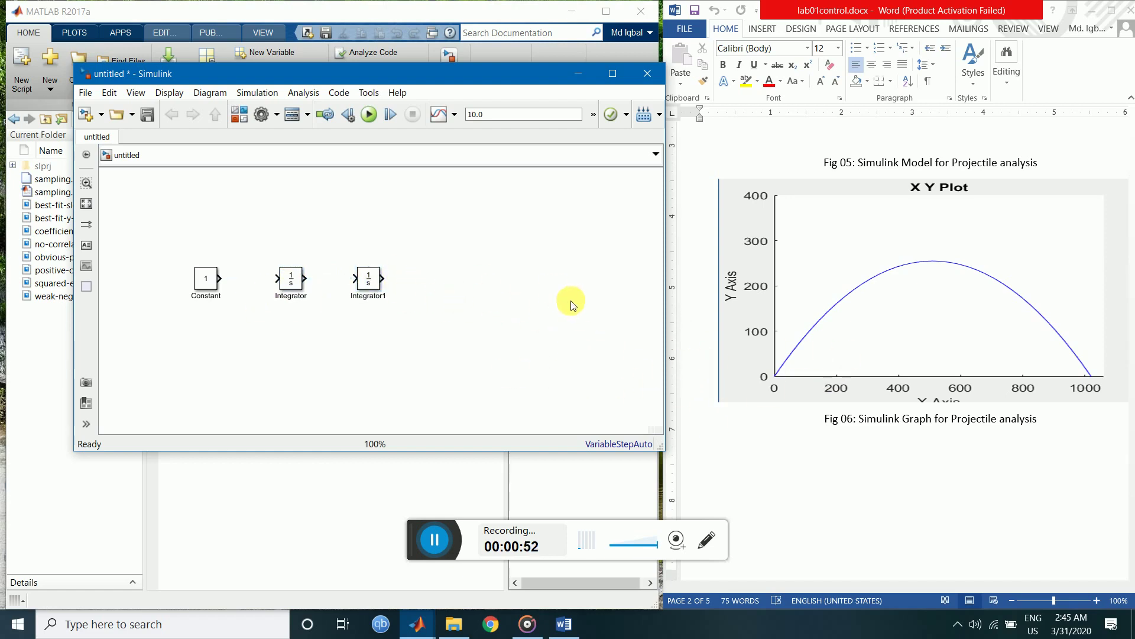
- Add a Scope block in line to the right of Integrator1
double_click(488, 278)
text(scope)
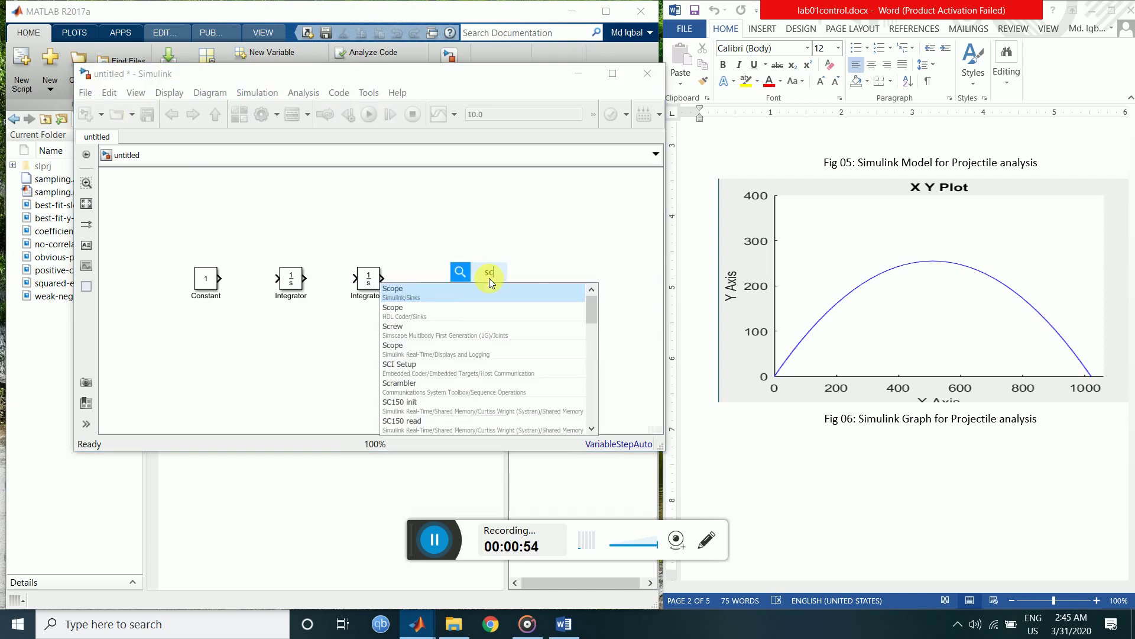
key(Return)
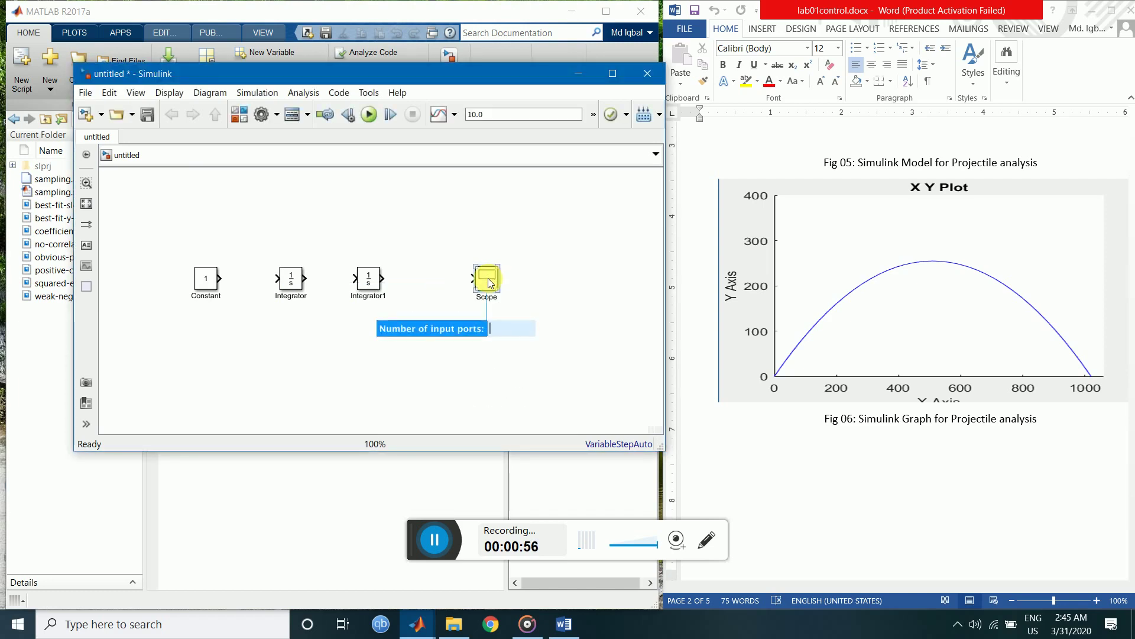
drag(489, 278, 463, 281)
click(550, 293)
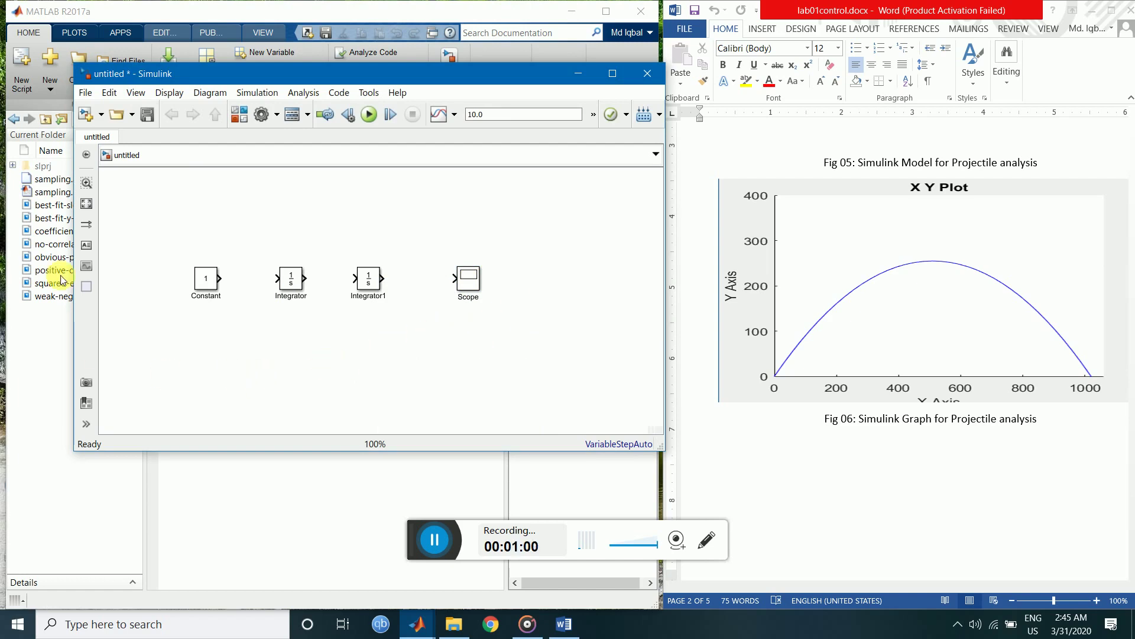
- Set the Constant block's value to [0 -9.8]
click(204, 288)
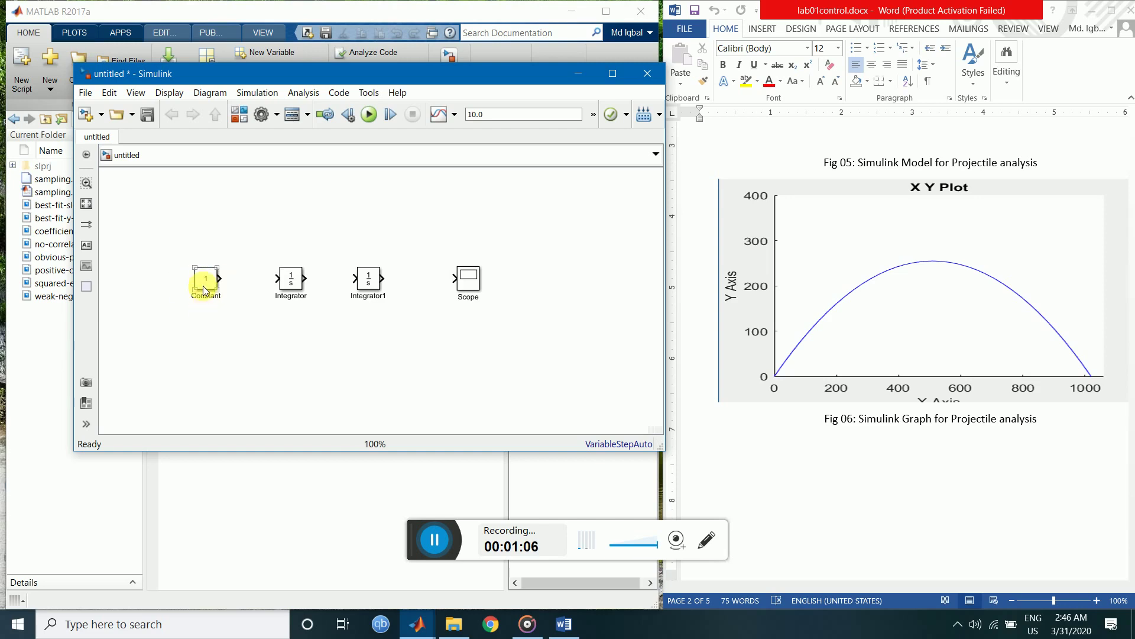
double_click(204, 286)
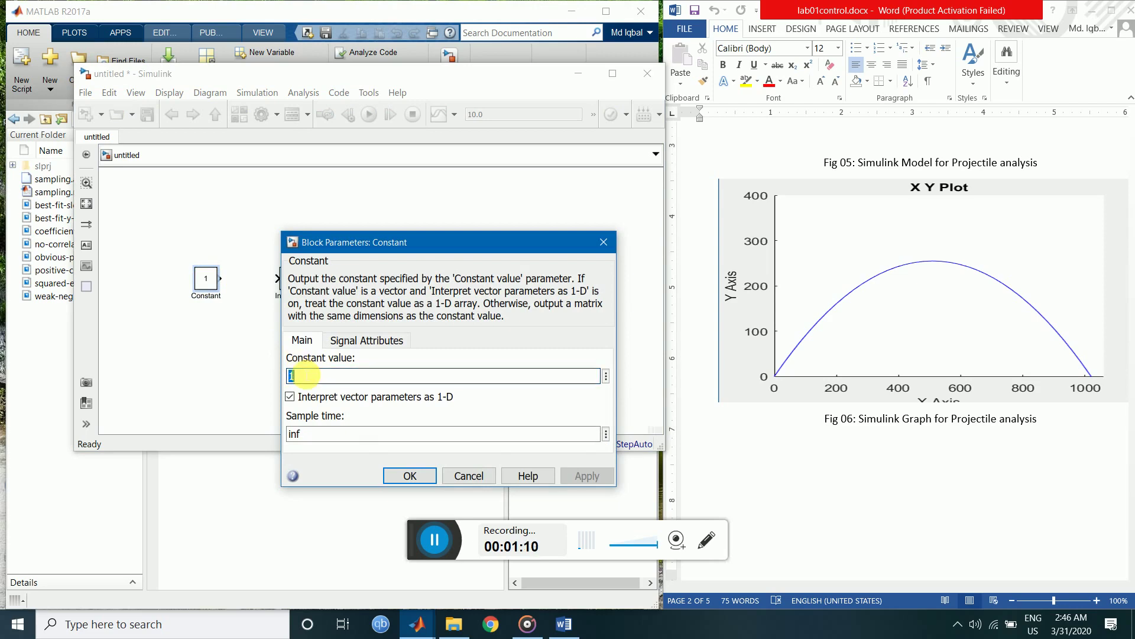
key(BackSpace)
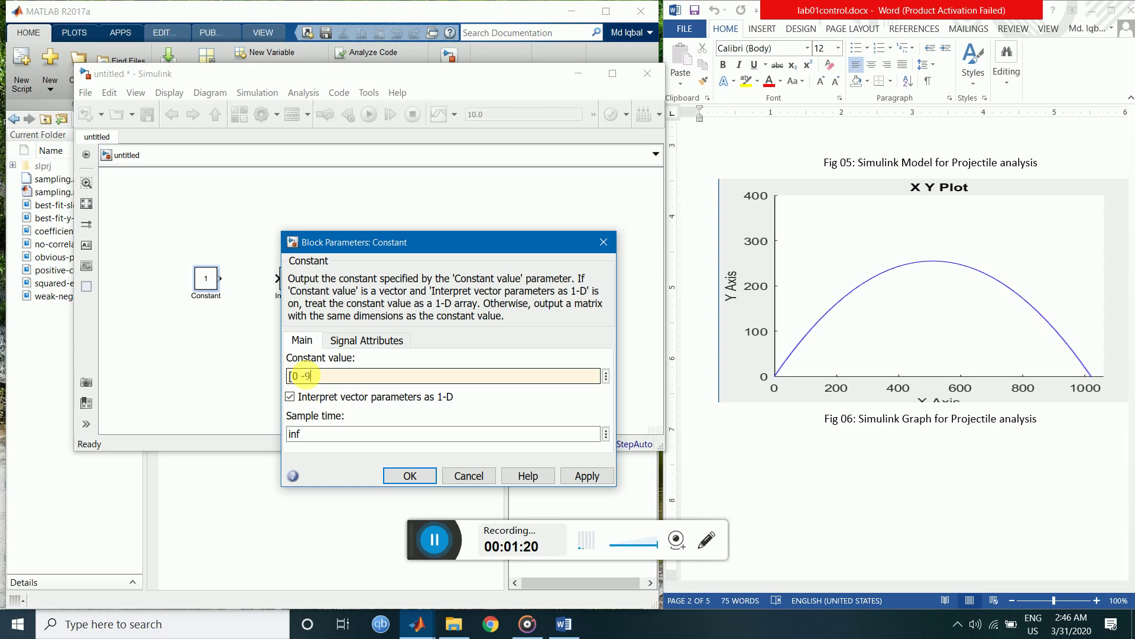
text(.8])
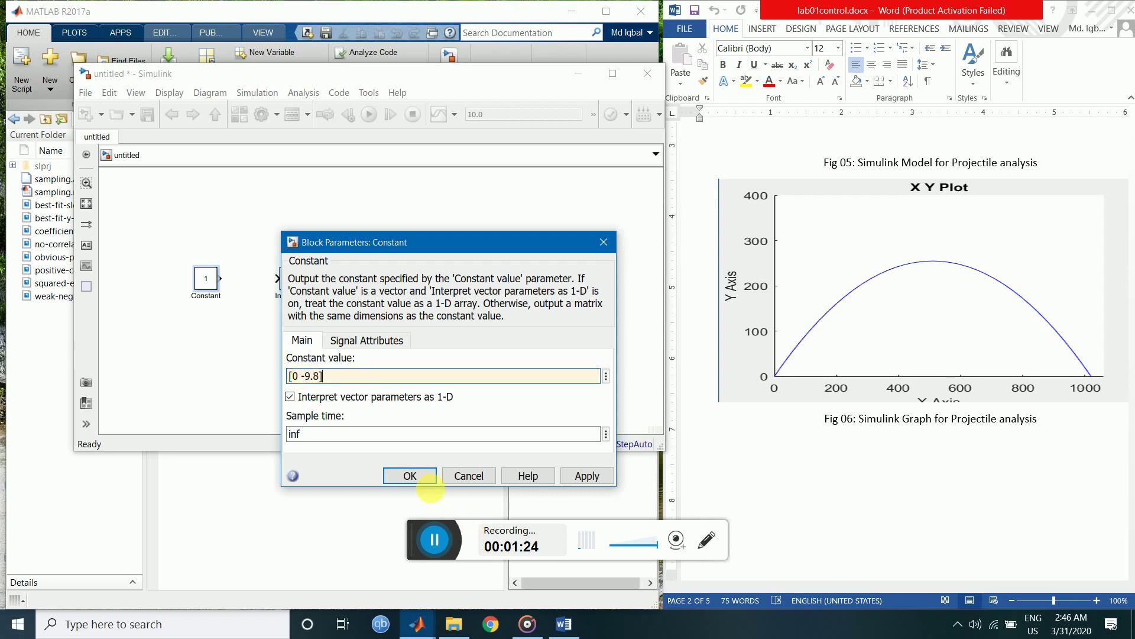
click(410, 476)
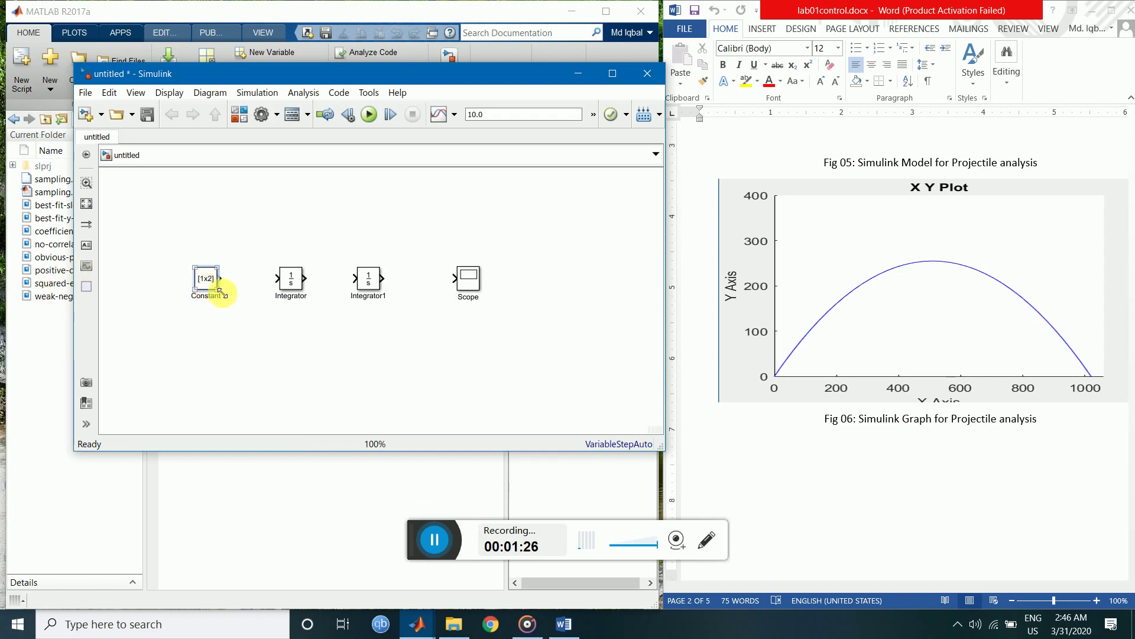
- Connect Constant to Integrator, and Integrator to Integrator1
drag(221, 278, 275, 278)
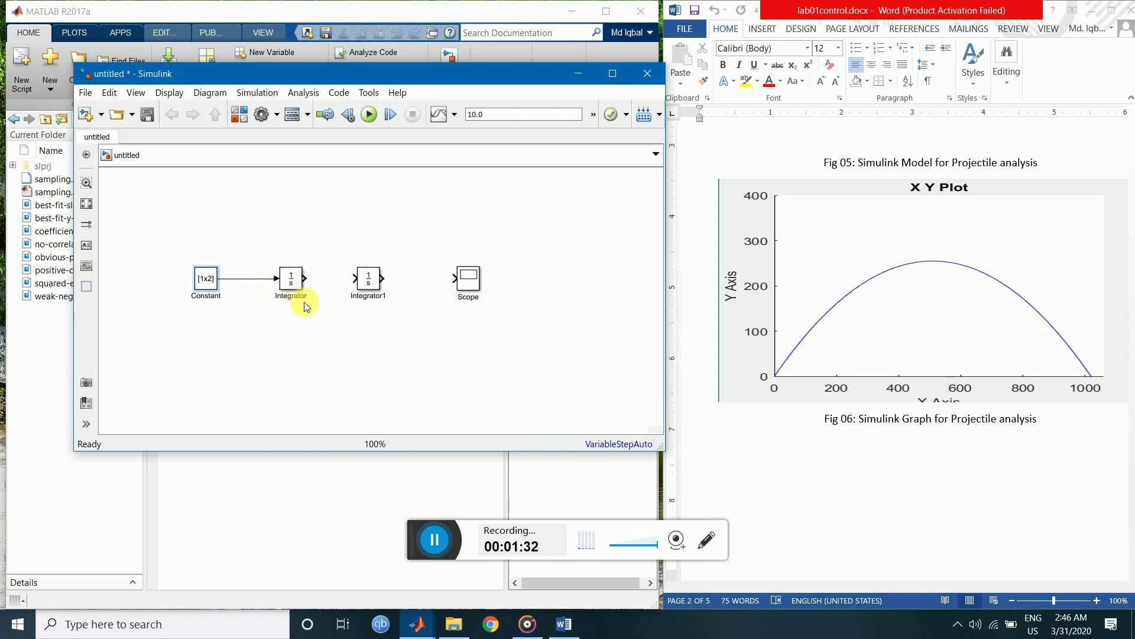
click(372, 282)
click(318, 289)
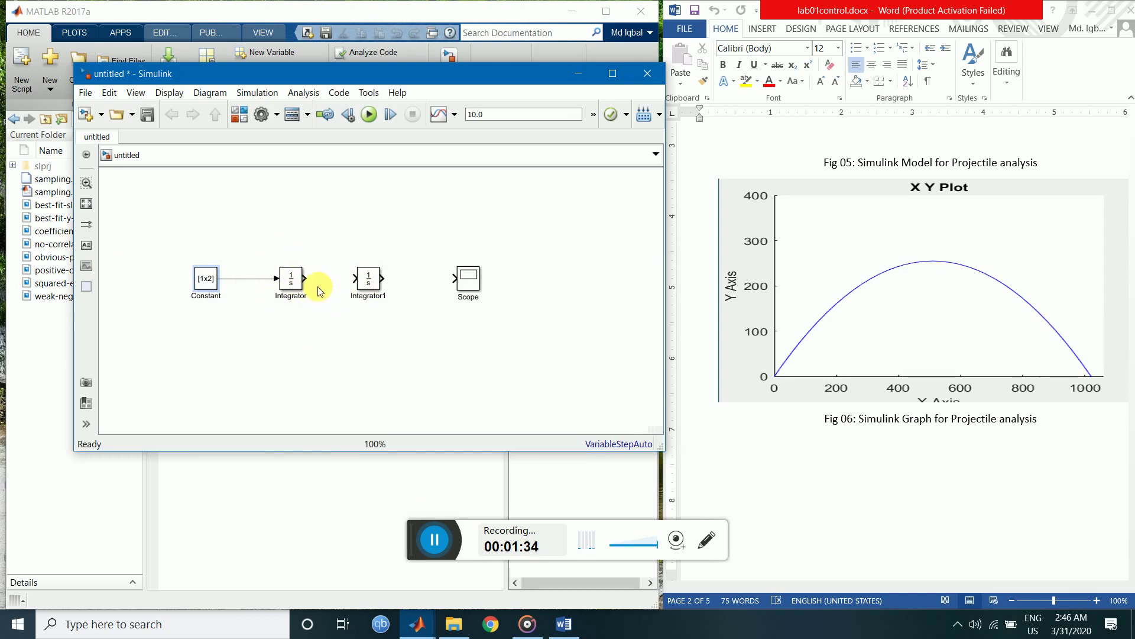
click(297, 279)
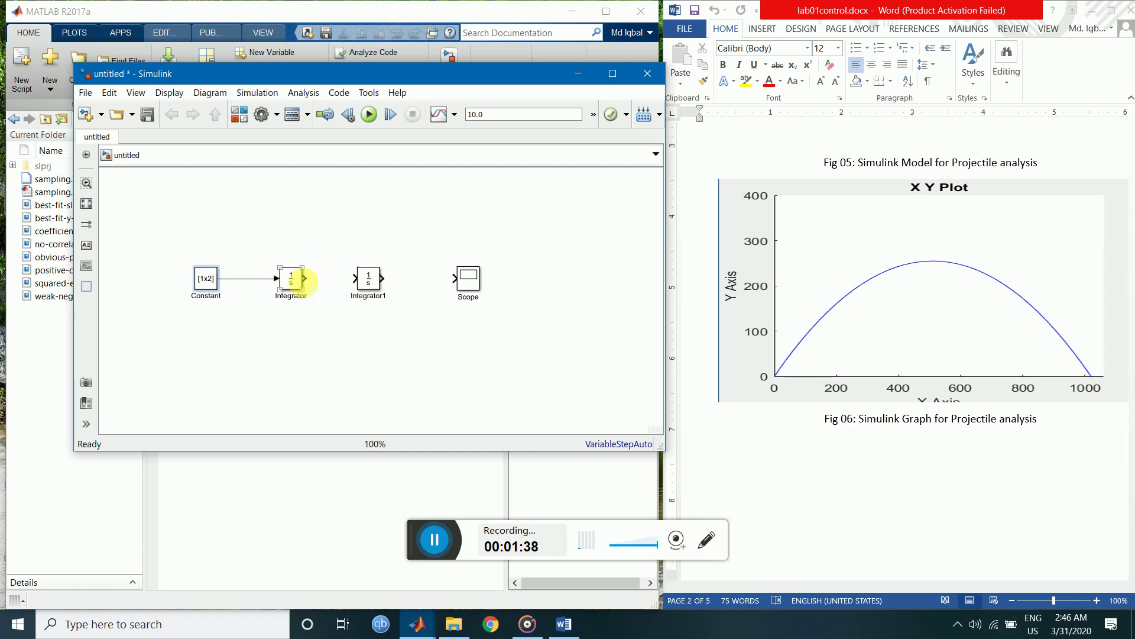
drag(304, 278, 356, 279)
- Label the Constant-to-Integrator signal 'acceleration' and shift the Integrator slightly right
click(215, 293)
double_click(239, 286)
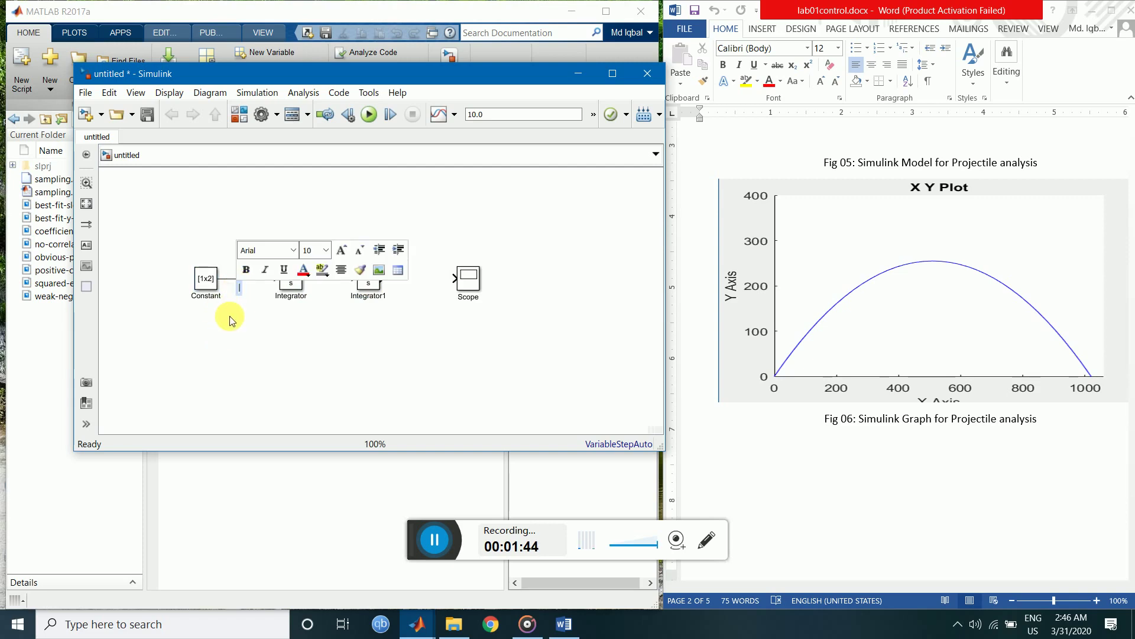
text(acceleration)
click(230, 320)
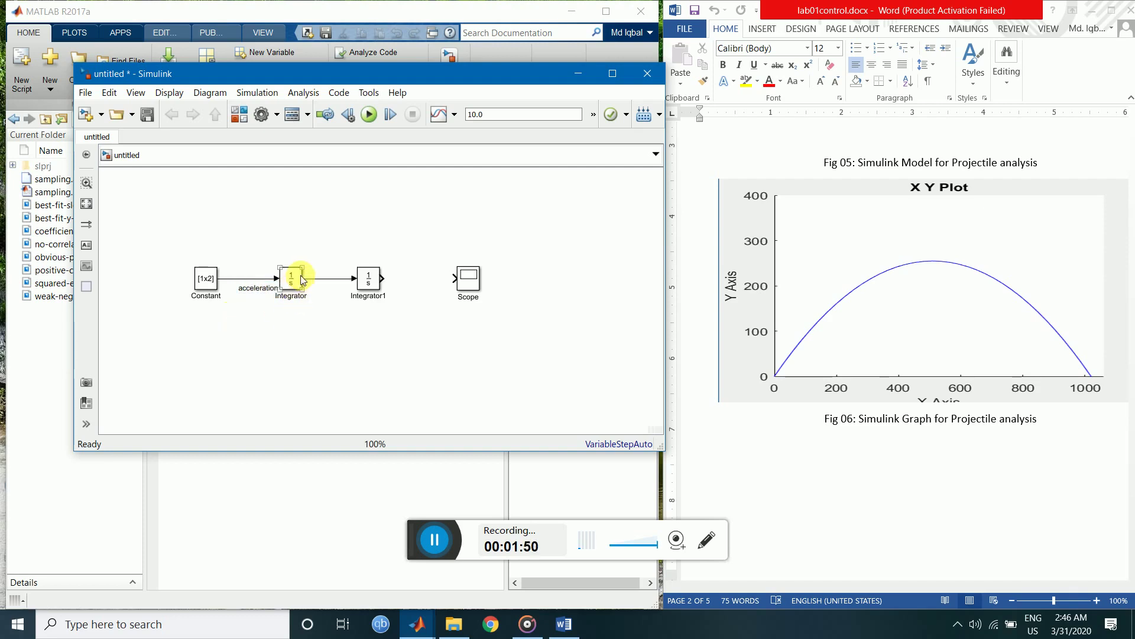
drag(297, 279, 413, 284)
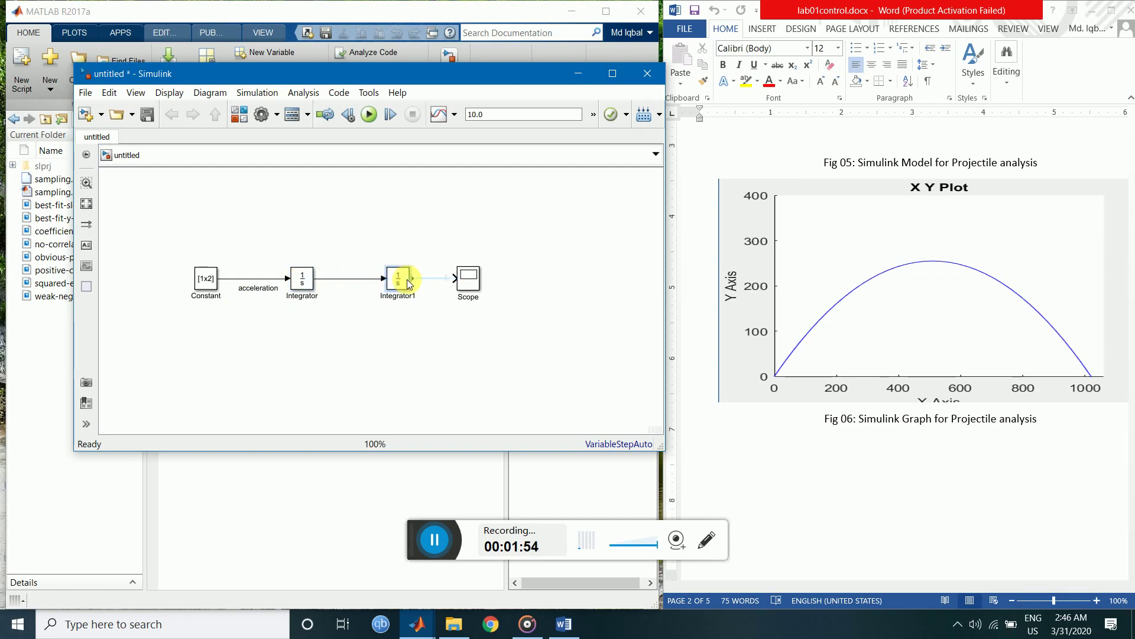
- Label the Integrator-to-Integrator1 signal 'velocity'
double_click(341, 278)
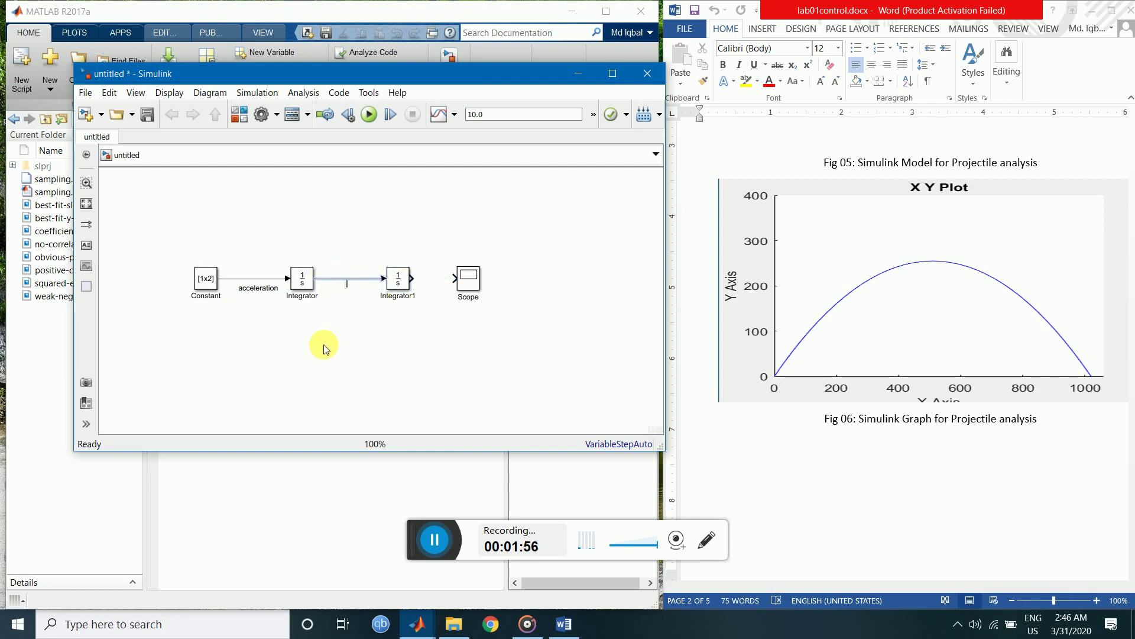
text(veloc)
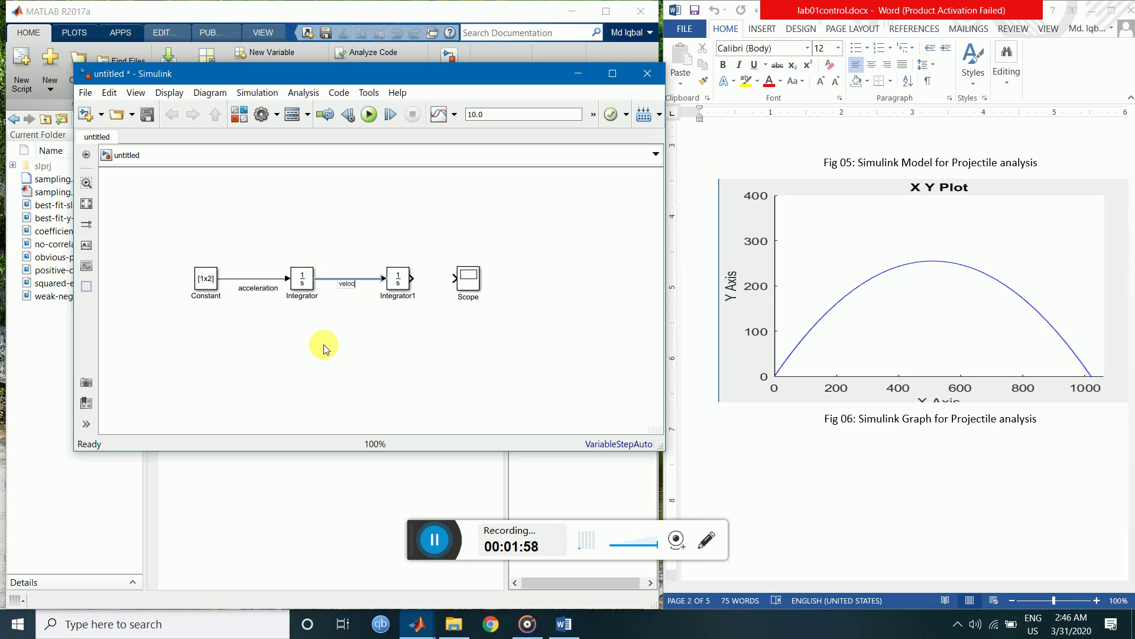
text(tiy)
click(366, 332)
- Wire Integrator1 to the Scope, label it 'displacement', and move the Scope right
click(397, 289)
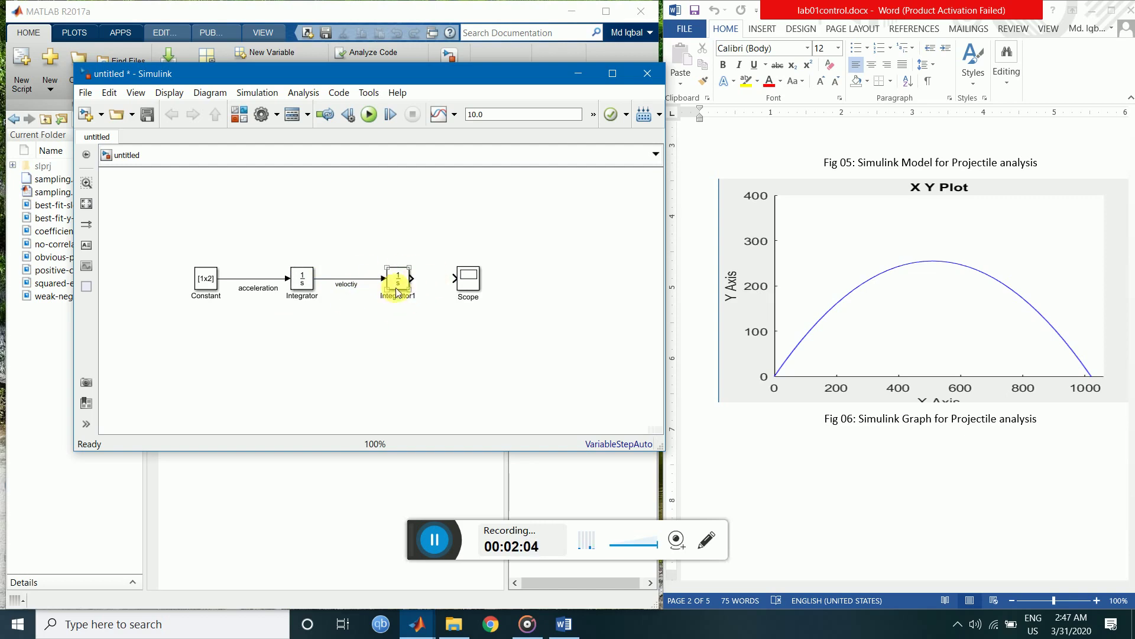
click(417, 282)
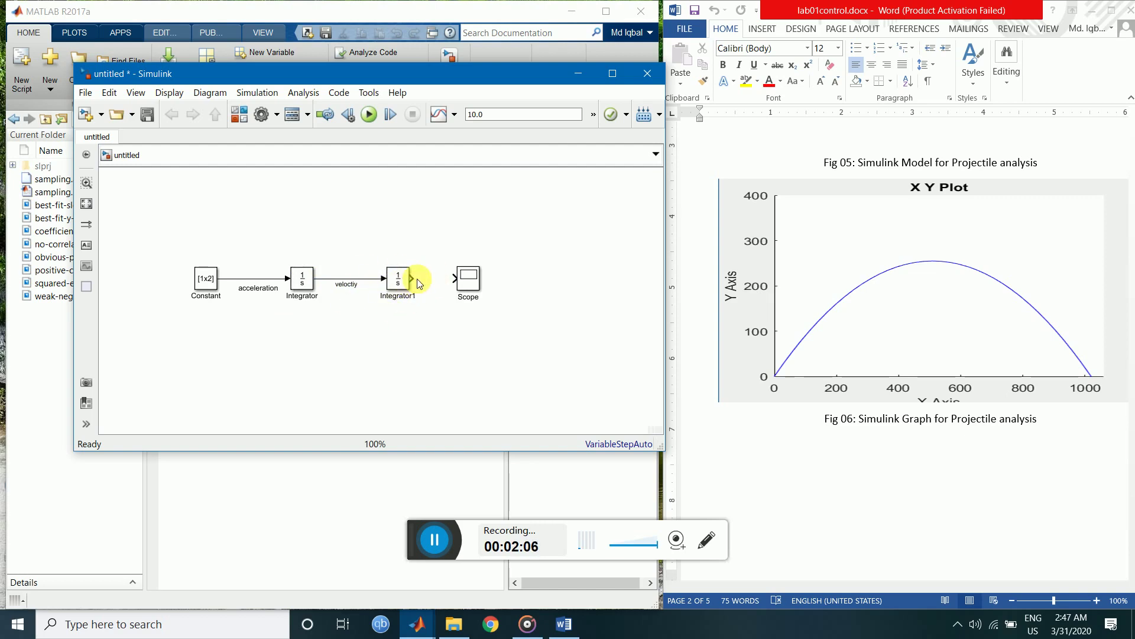
drag(417, 280, 464, 278)
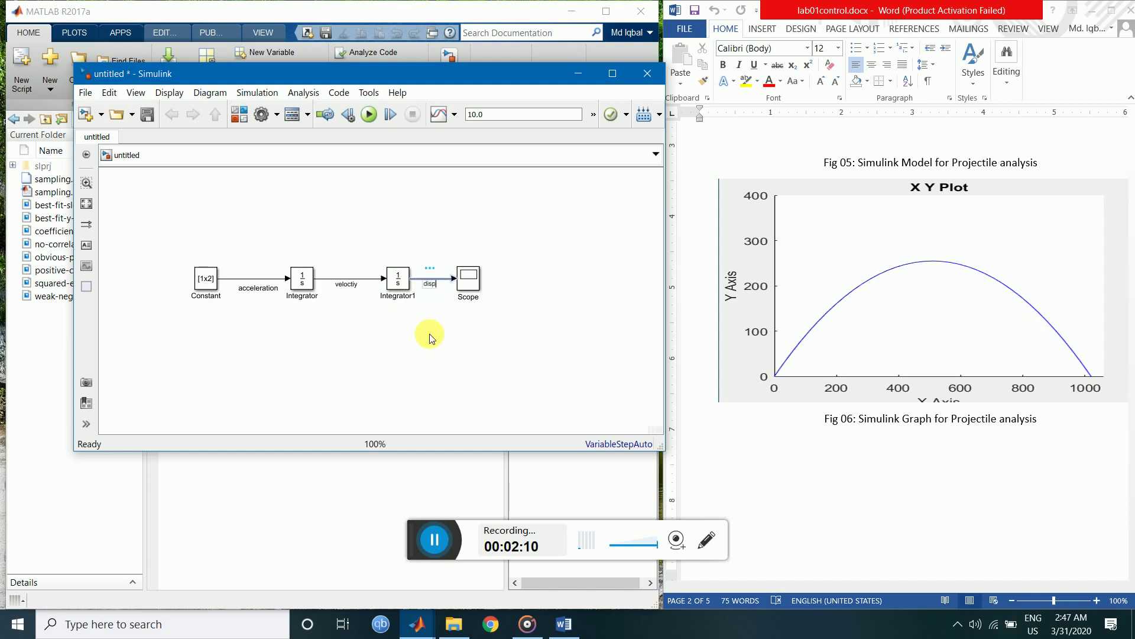
text(lacement)
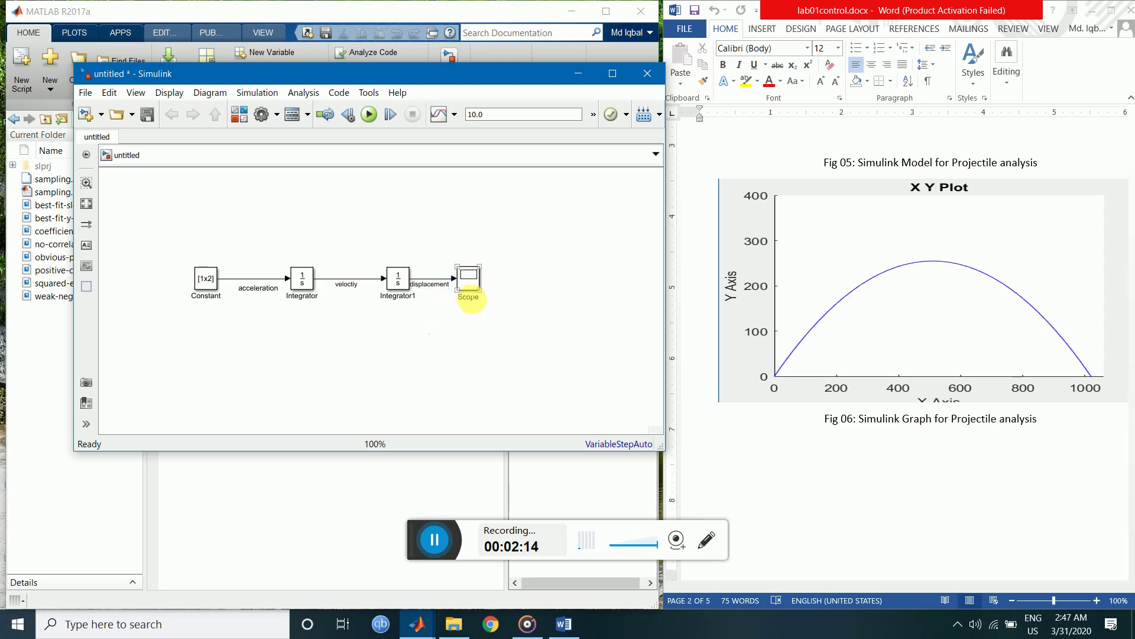
drag(470, 279, 500, 281)
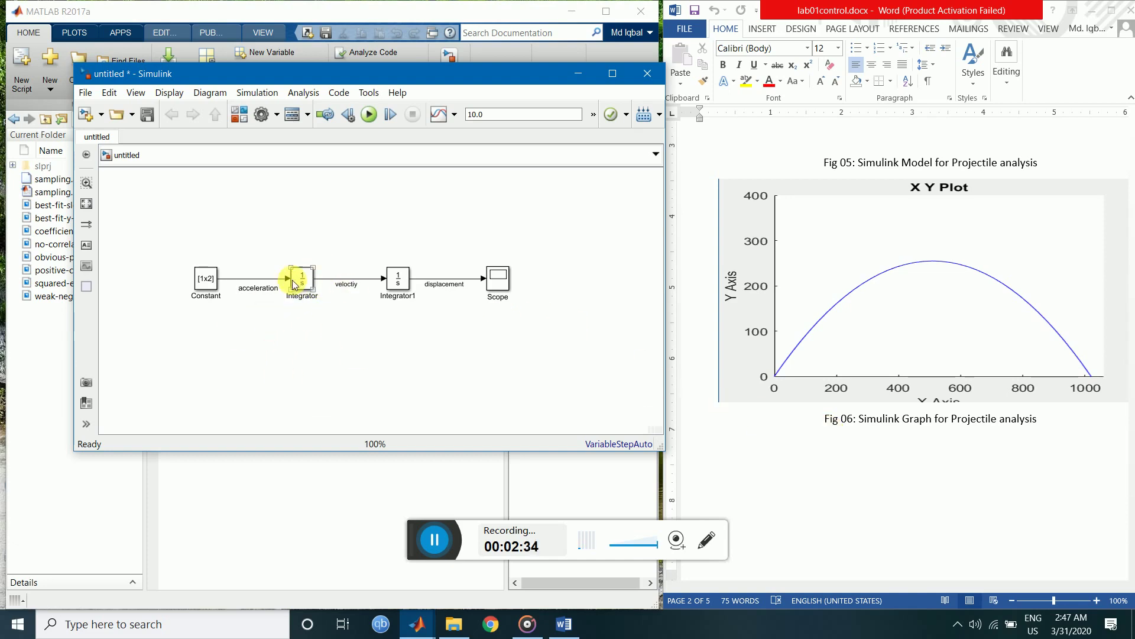
- Set the first Integrator's initial condition to [100*cosd(30) 100*sind(30)]
click(299, 279)
double_click(299, 279)
double_click(451, 309)
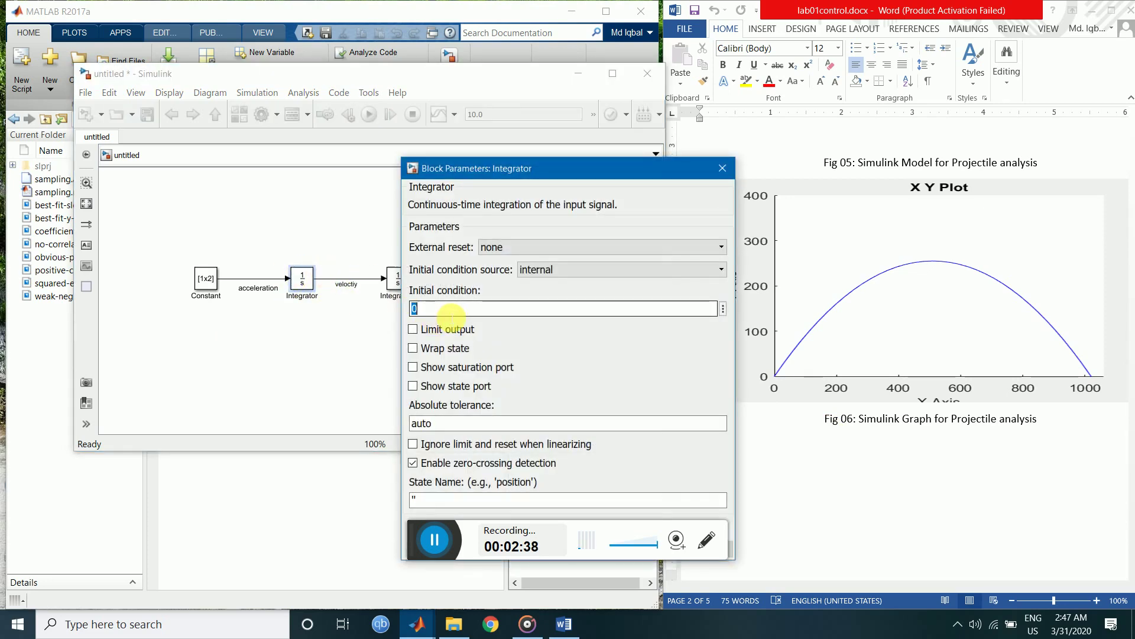
key(BackSpace)
text([)
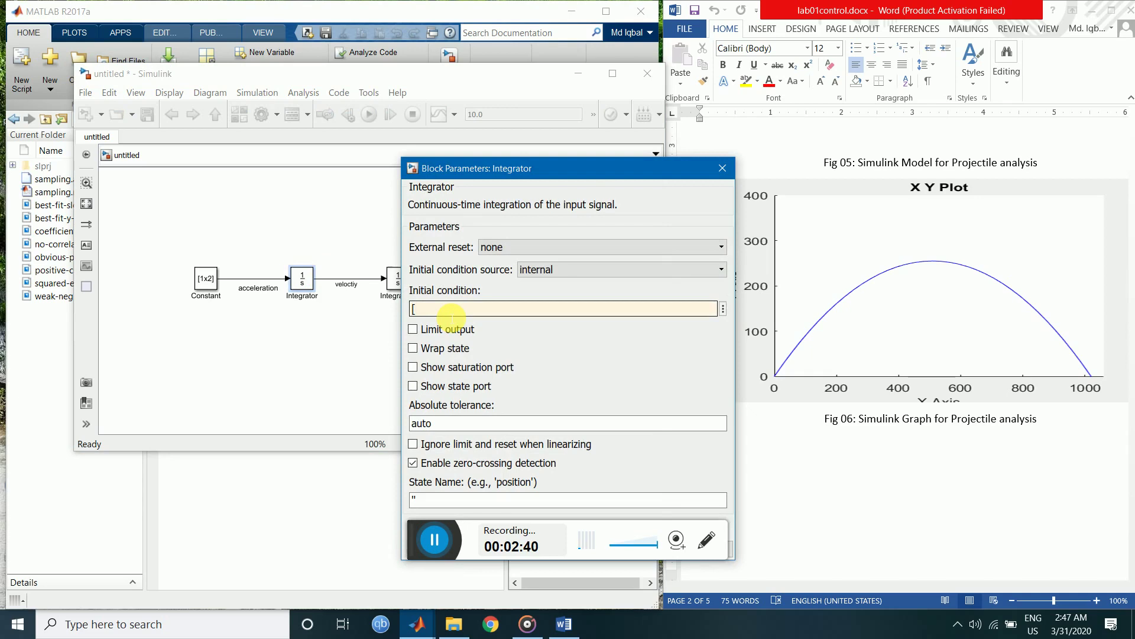
text(100*cosd(30)
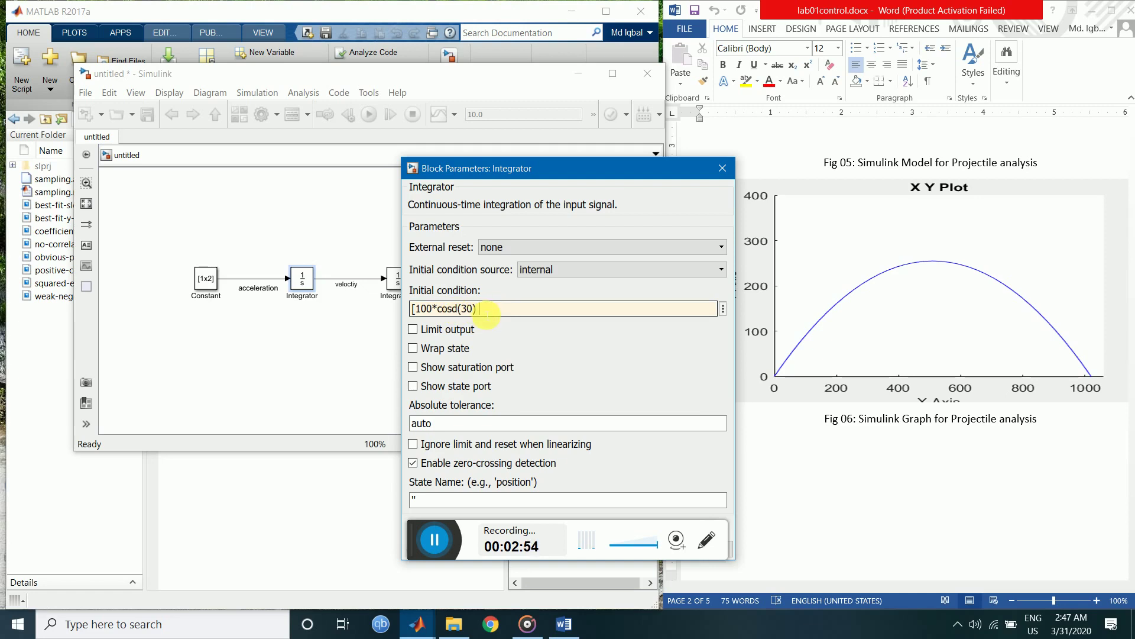
text(00*sind(30))
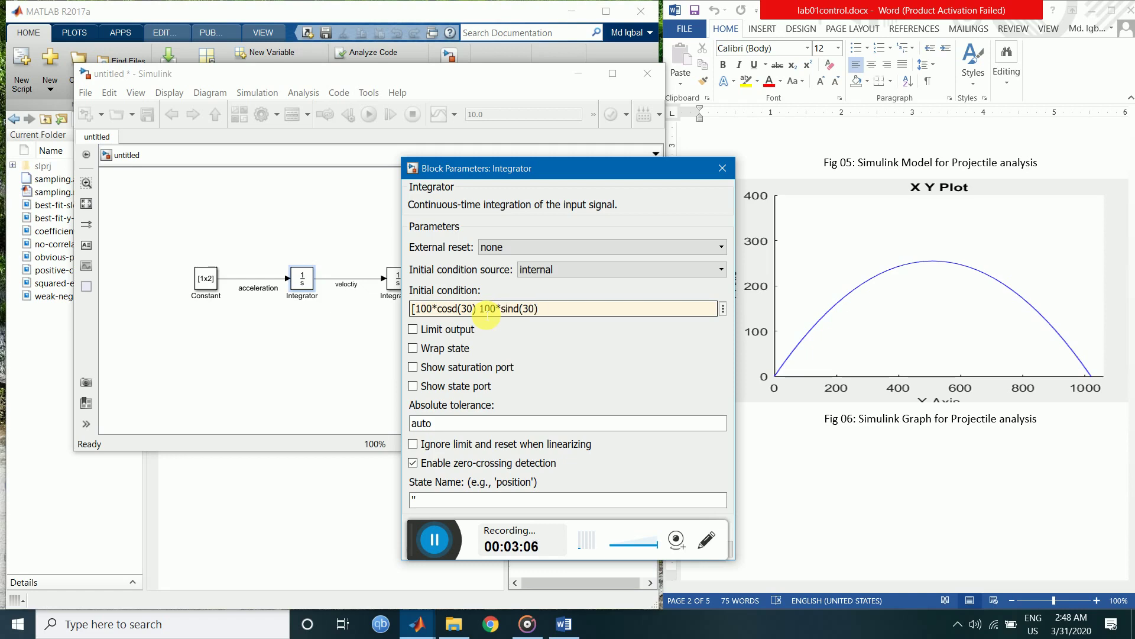
text(])
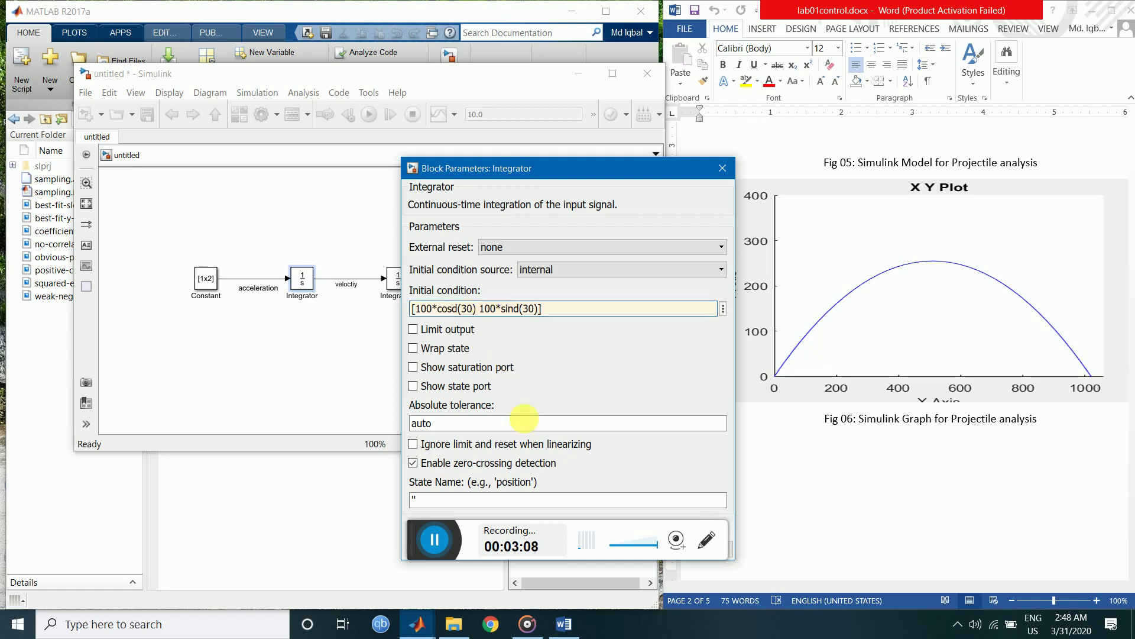
drag(423, 544, 42, 566)
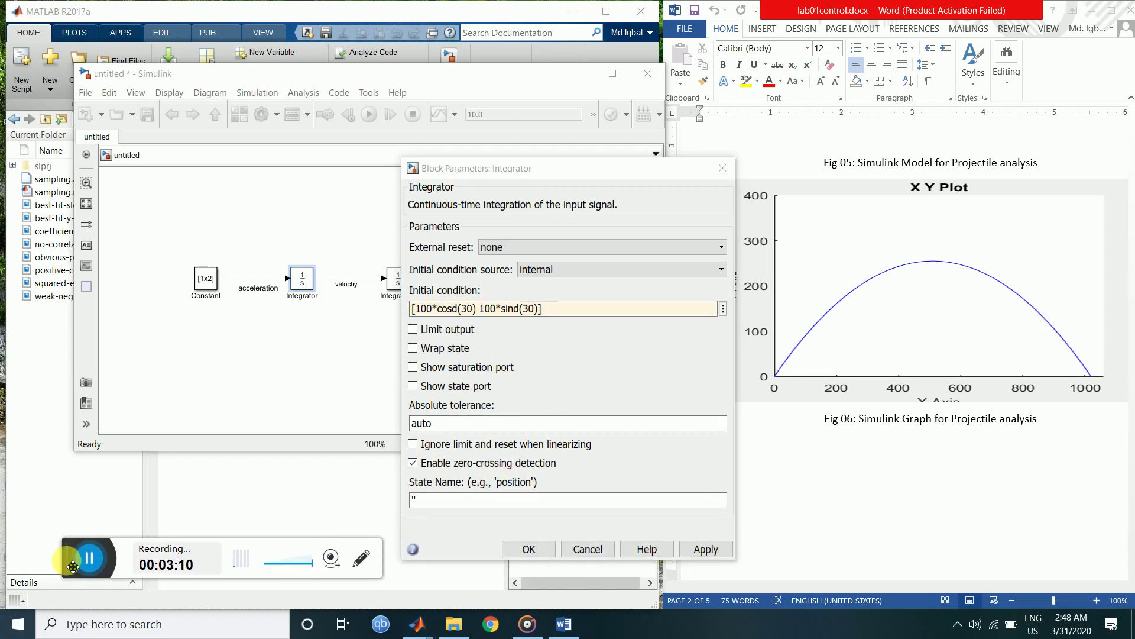
click(528, 546)
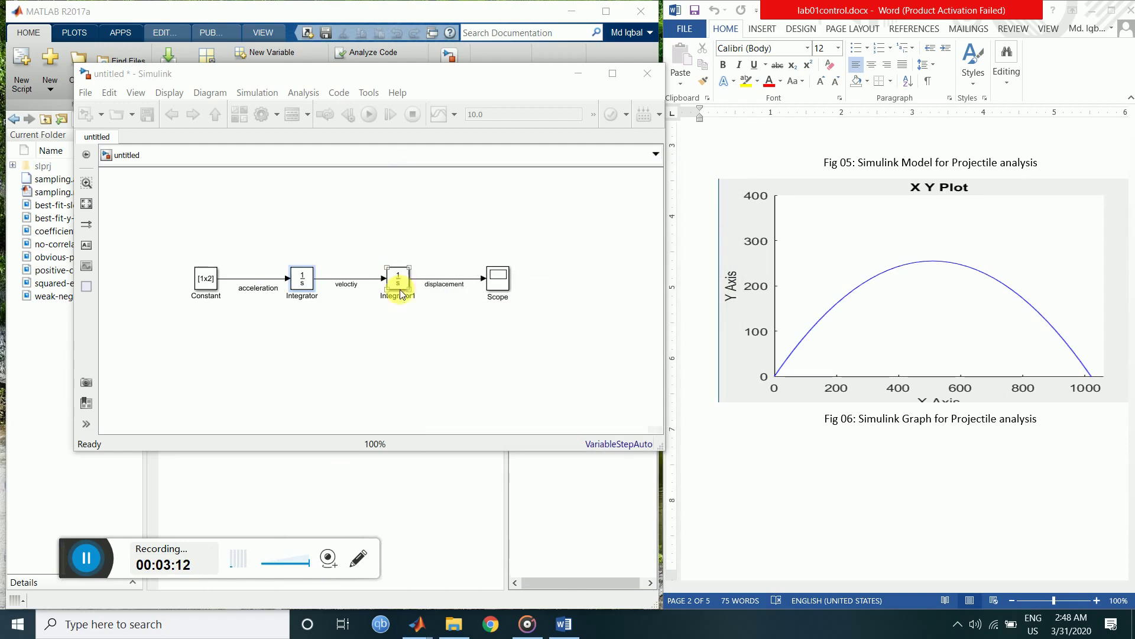
- Change Integrator1's initial condition from 0 to [0 0]
click(408, 278)
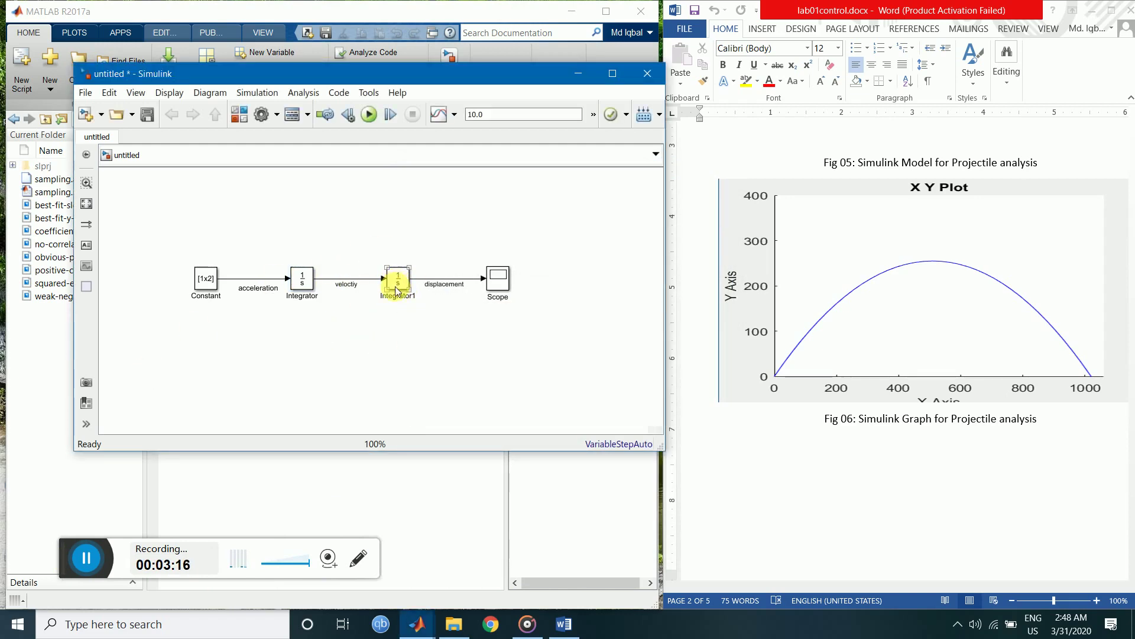
double_click(398, 285)
click(549, 309)
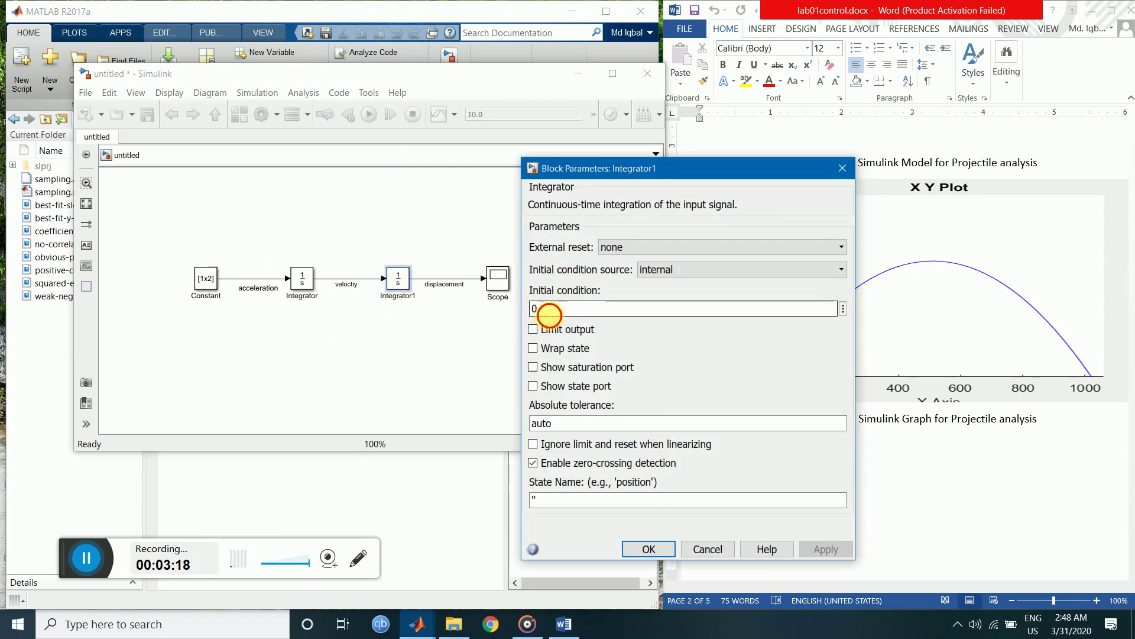
key(BackSpace)
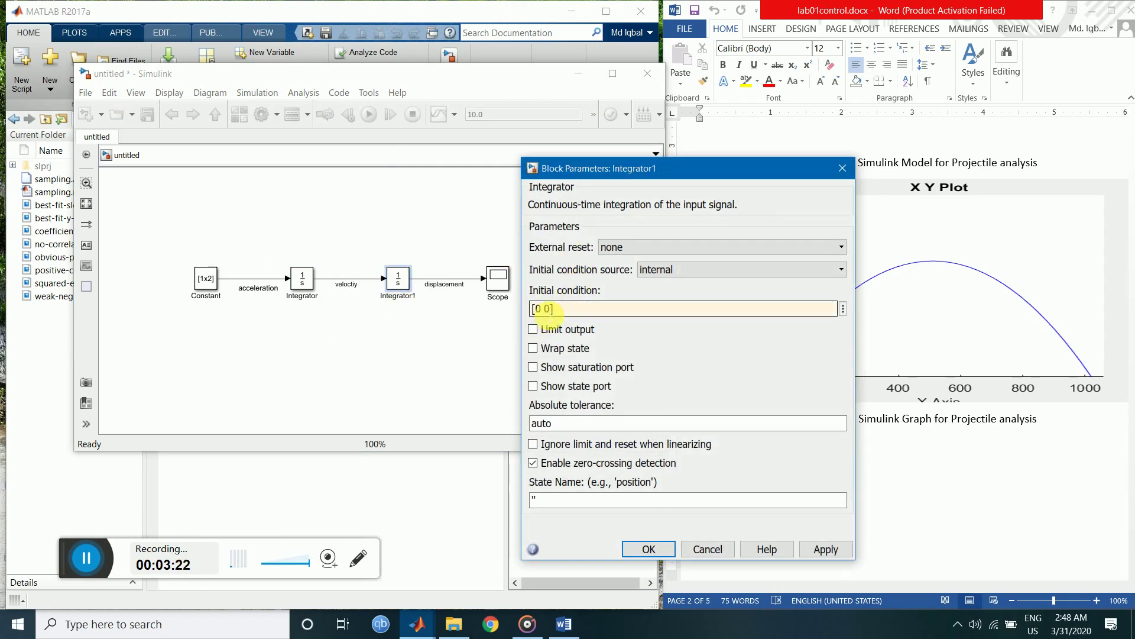
click(649, 550)
- Run the 10-second simulation and review the displacement plot in the Scope
click(525, 346)
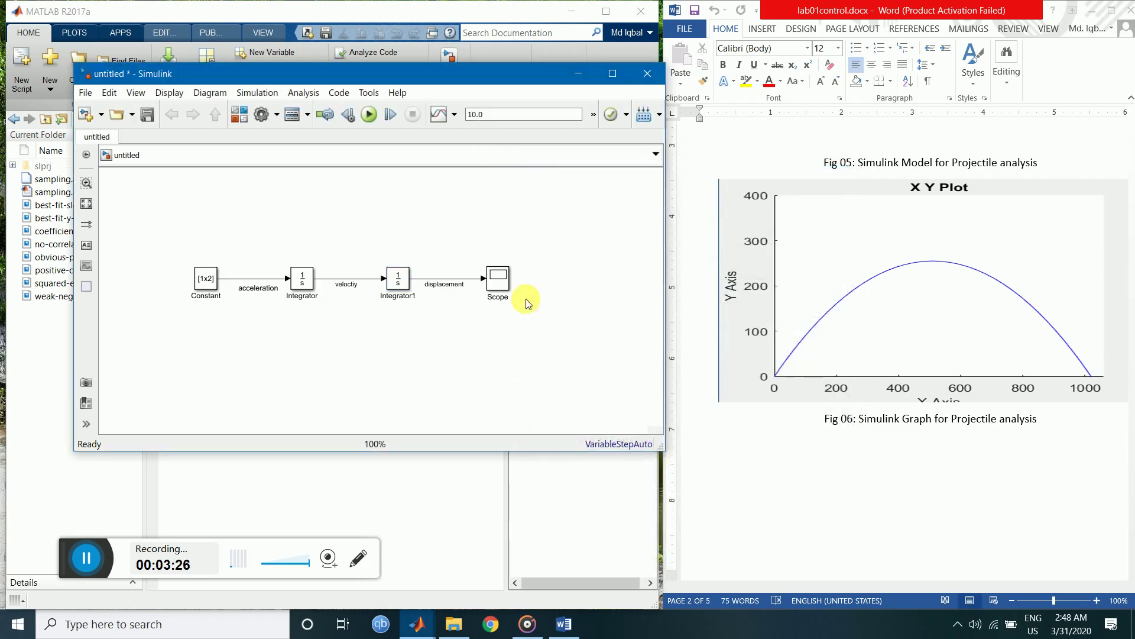
click(368, 114)
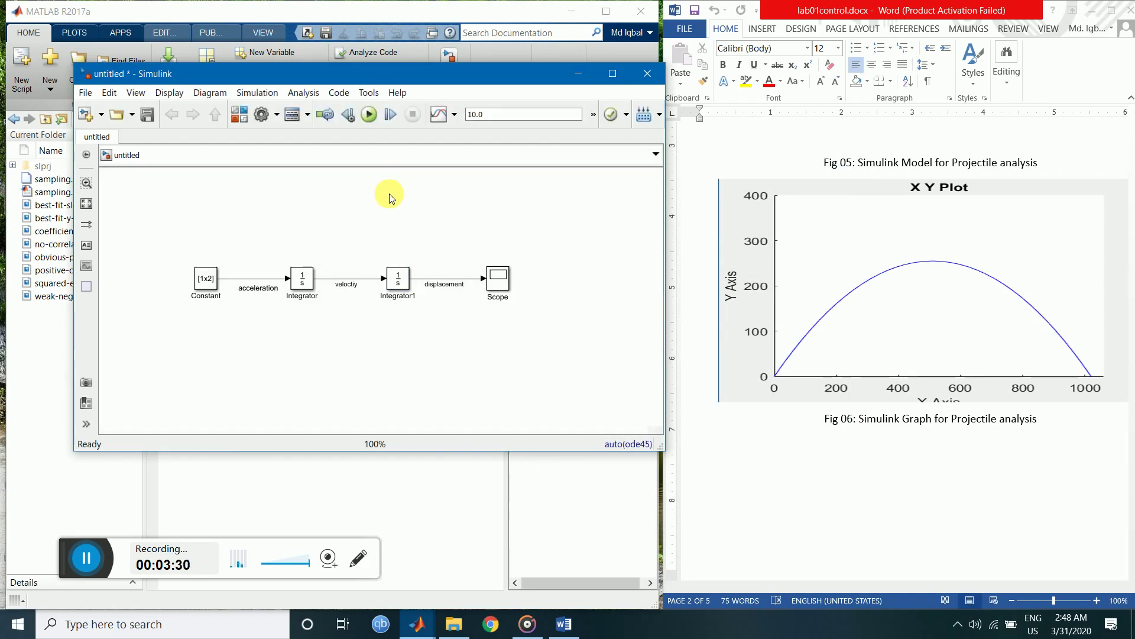
click(500, 288)
double_click(501, 289)
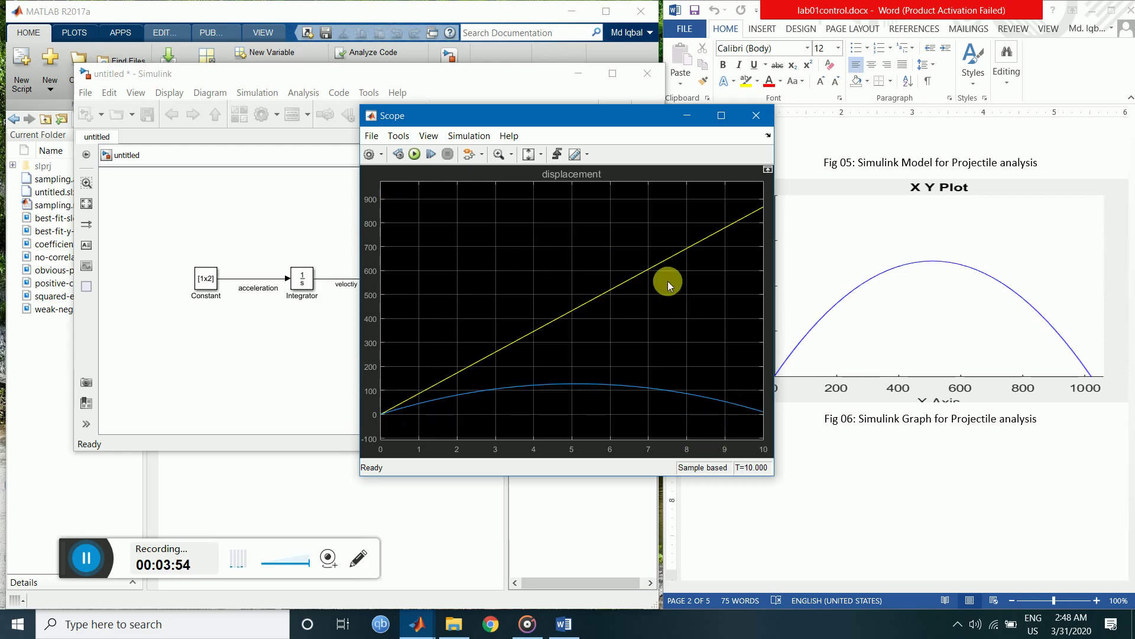
click(756, 117)
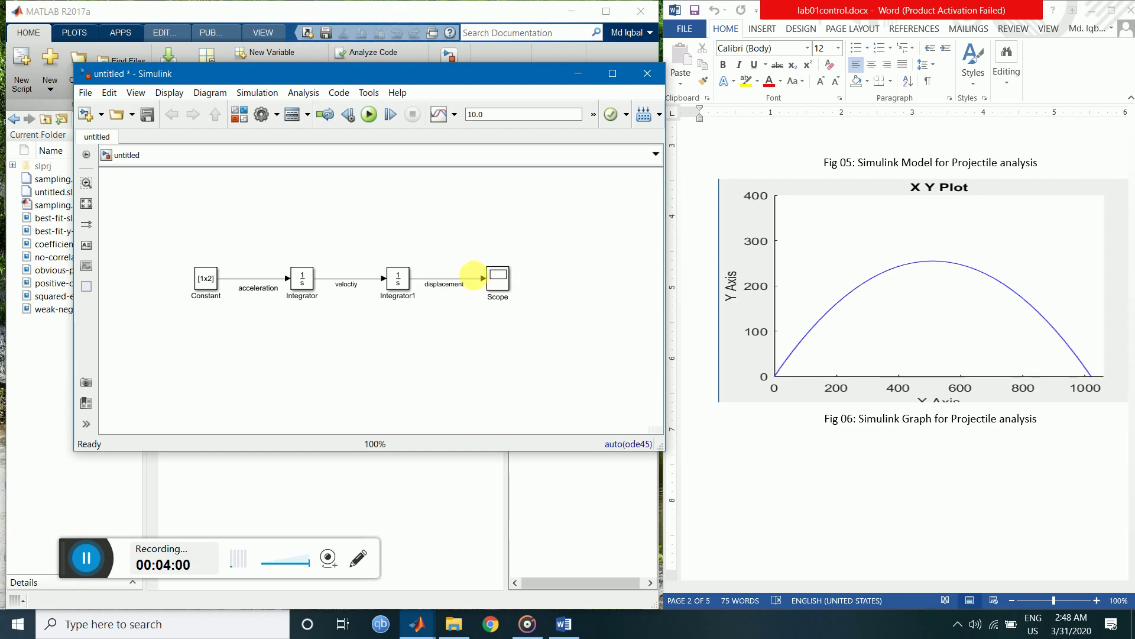
- Place a Demux block and an XY Graph block below the Scope
double_click(480, 350)
text(de)
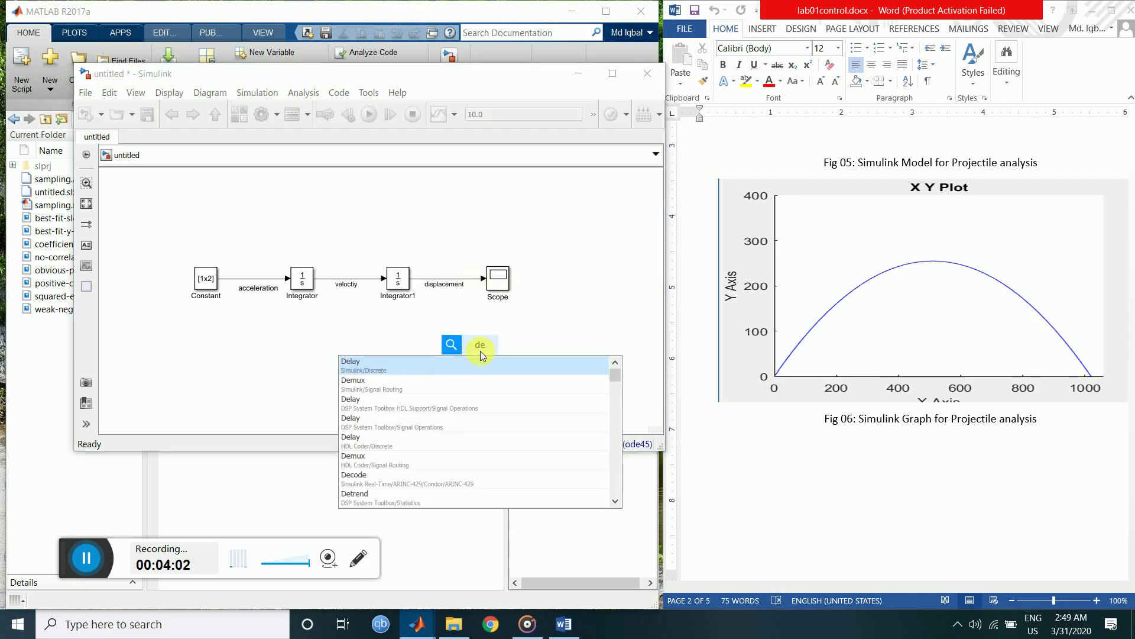
text(mux)
key(Return)
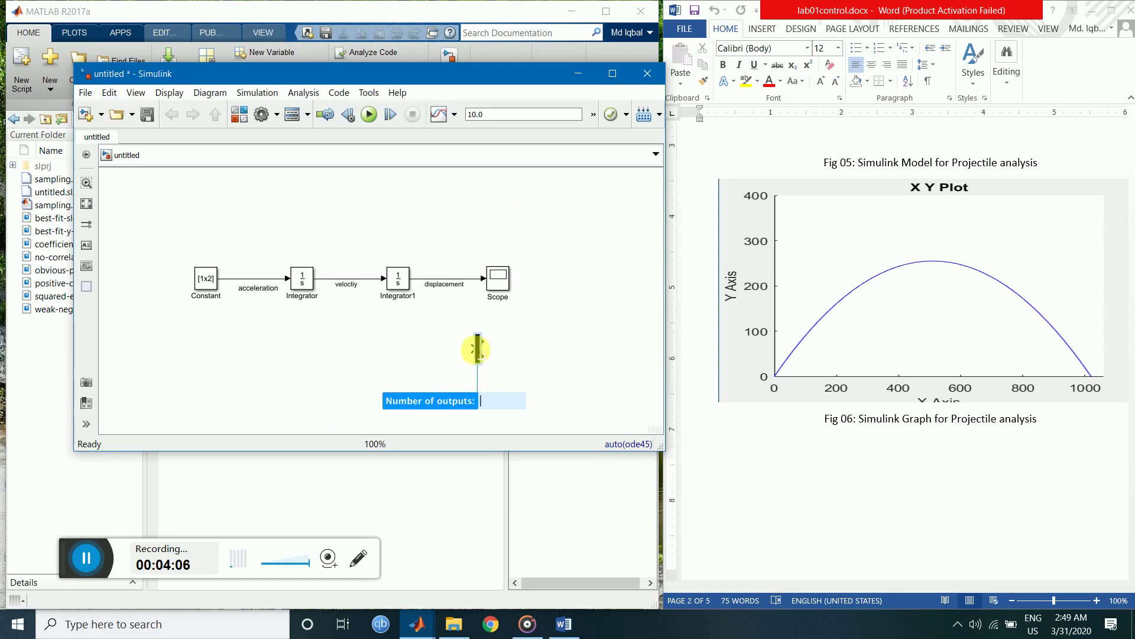
mouse_move(480, 355)
mouse_down()
mouse_move(506, 355)
mouse_move(494, 359)
mouse_up()
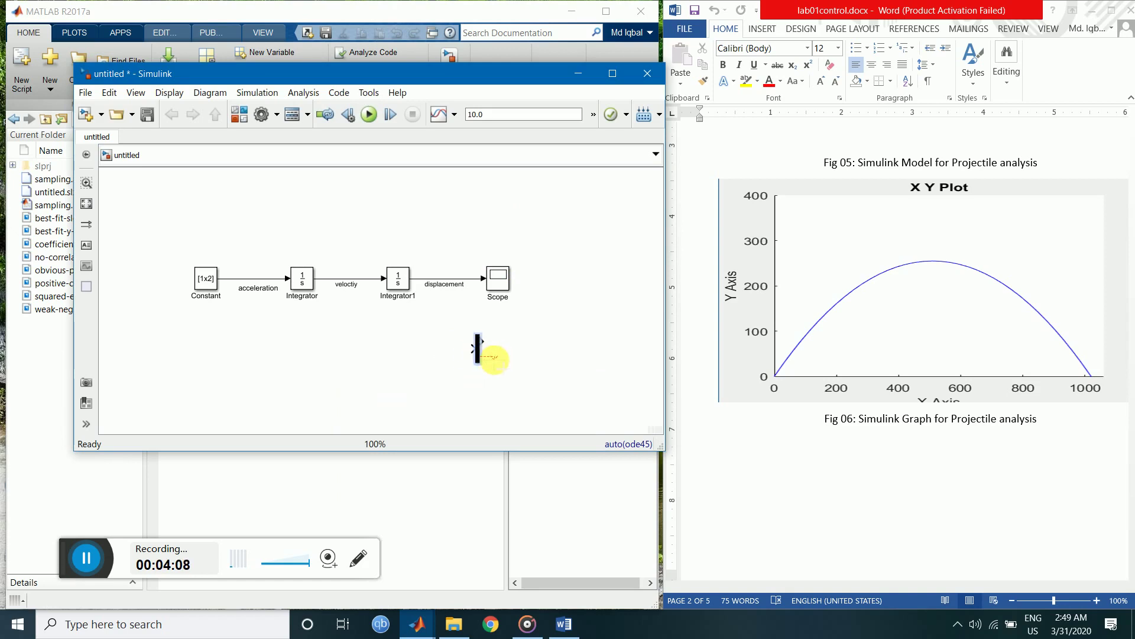
click(498, 393)
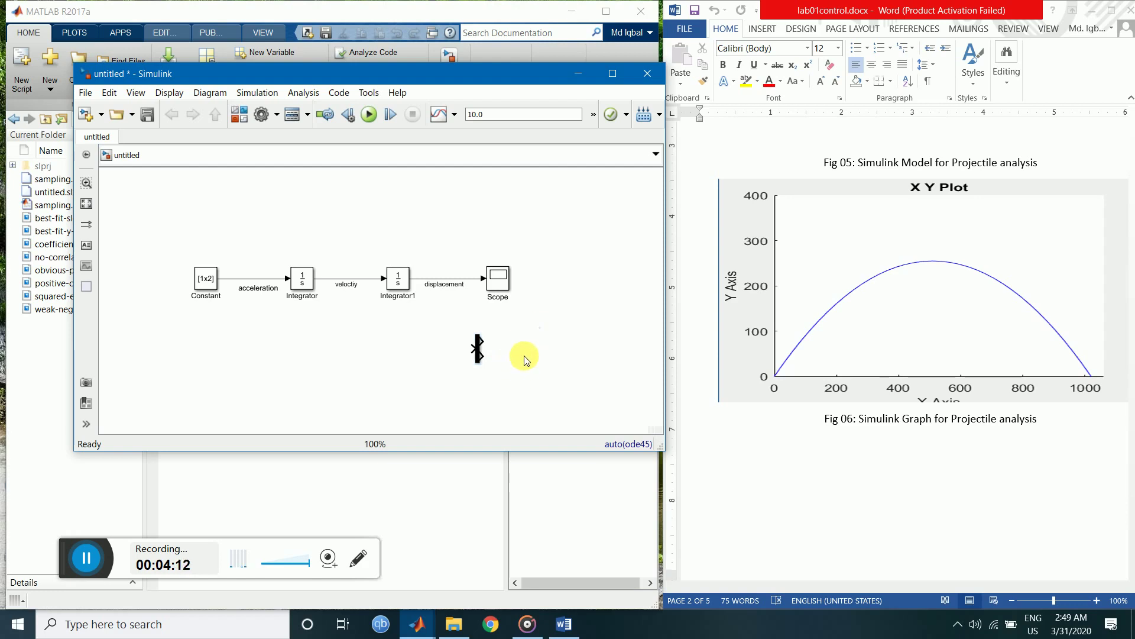
text(x)
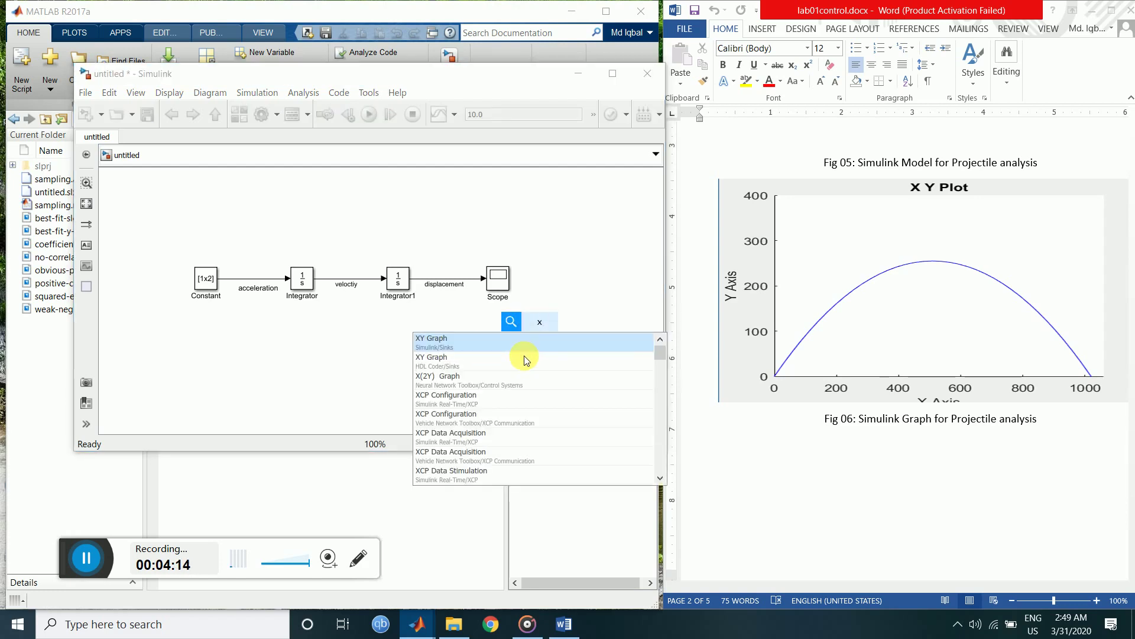
click(526, 359)
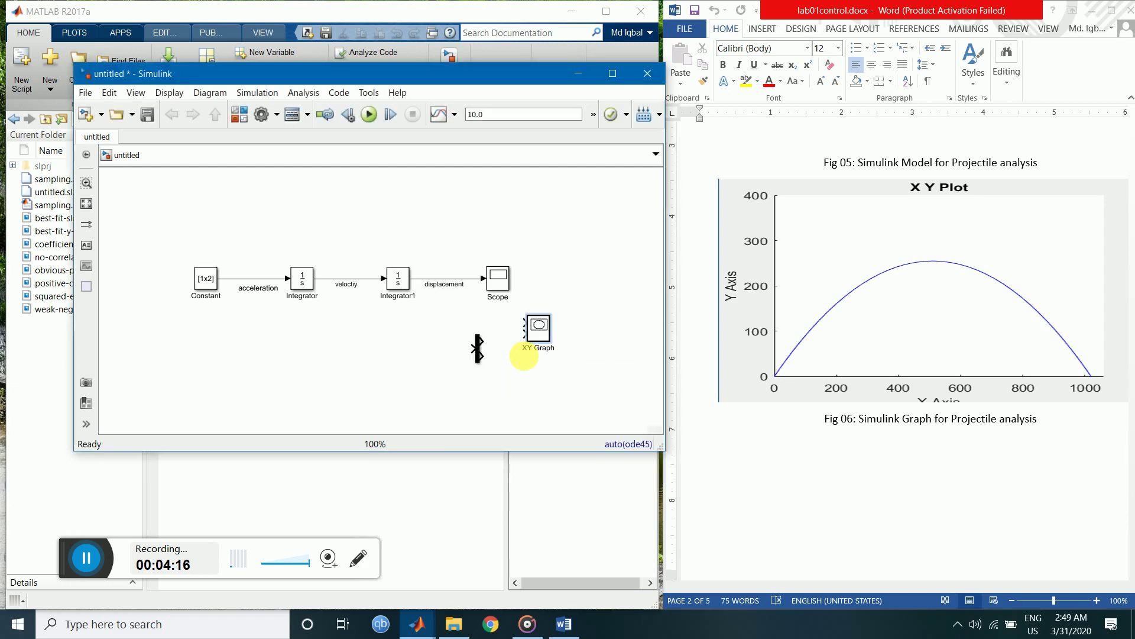
mouse_move(537, 326)
mouse_down()
mouse_move(542, 357)
mouse_move(550, 350)
mouse_up()
- Wire the two Demux outputs to the XY Graph's upper and lower inputs
drag(480, 342, 540, 342)
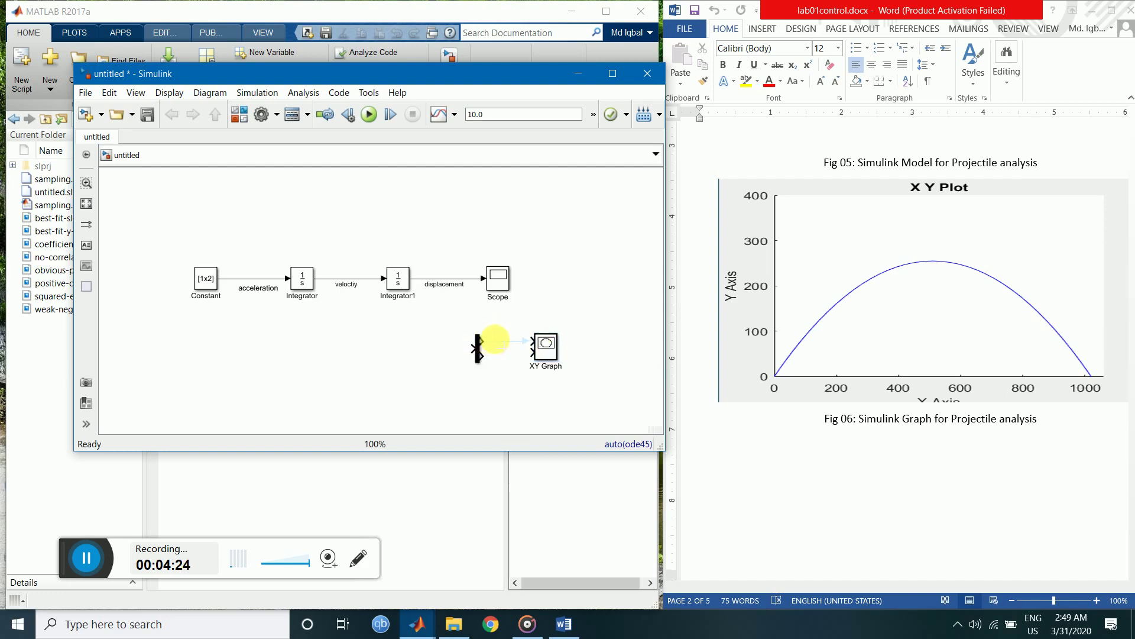
drag(494, 330, 559, 342)
drag(477, 354, 535, 352)
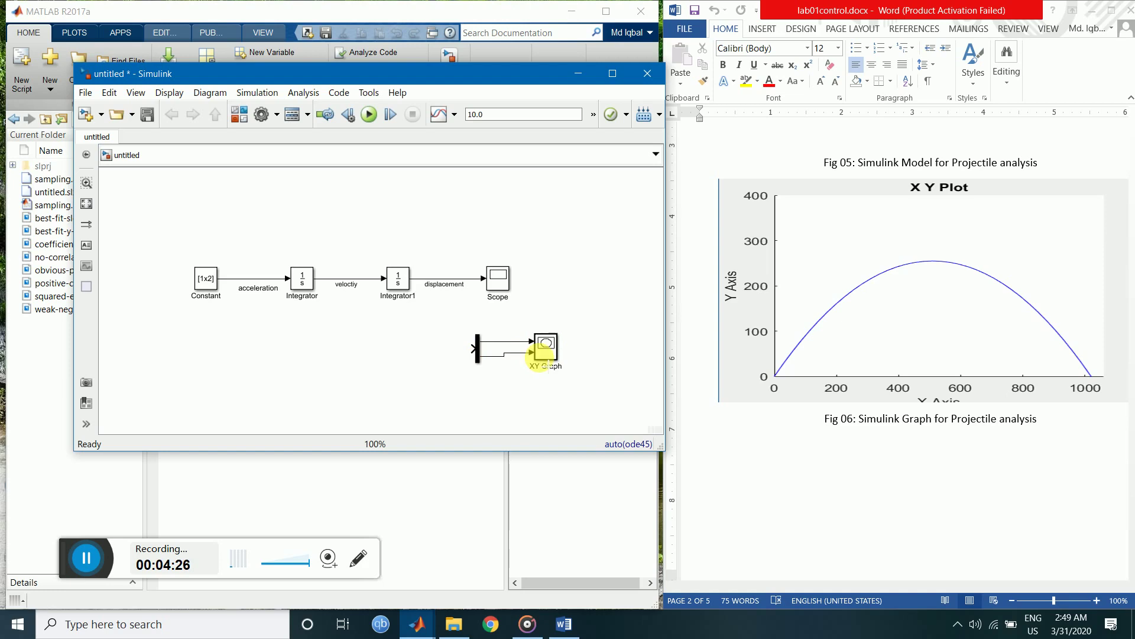
click(486, 362)
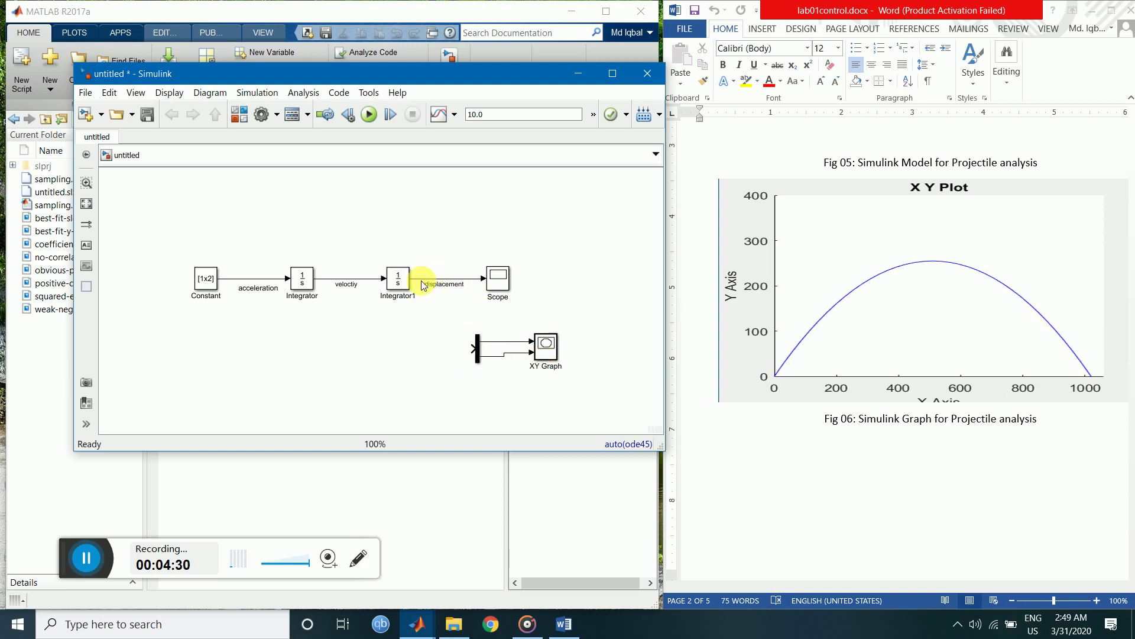
- Branch the displacement signal down into the Demux input and align the Demux
drag(424, 287, 452, 286)
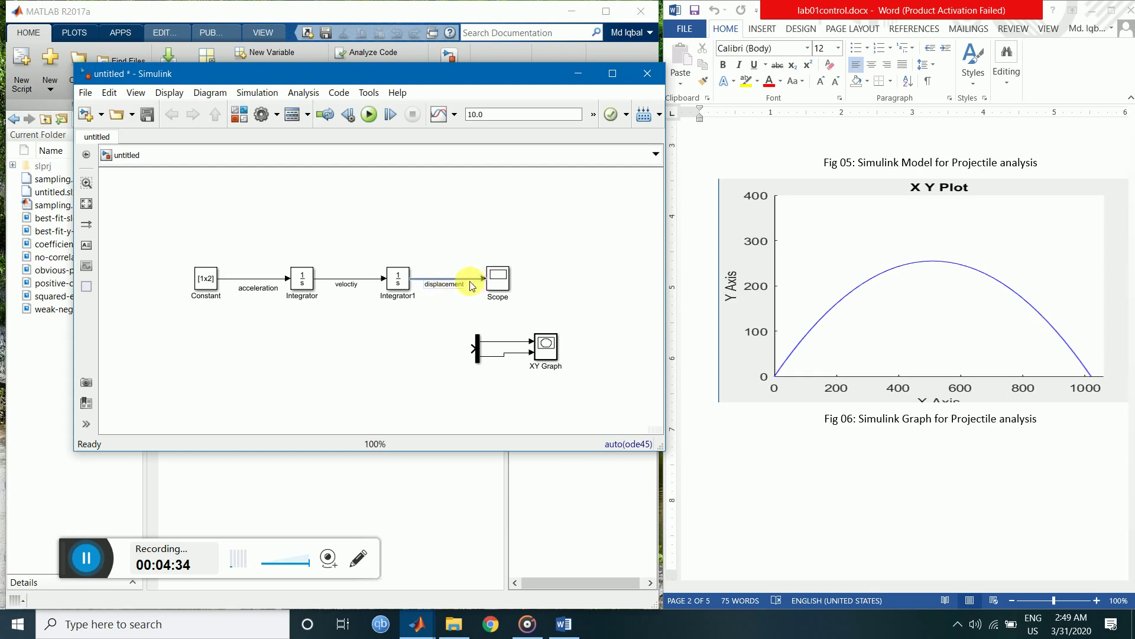
drag(471, 286, 473, 349)
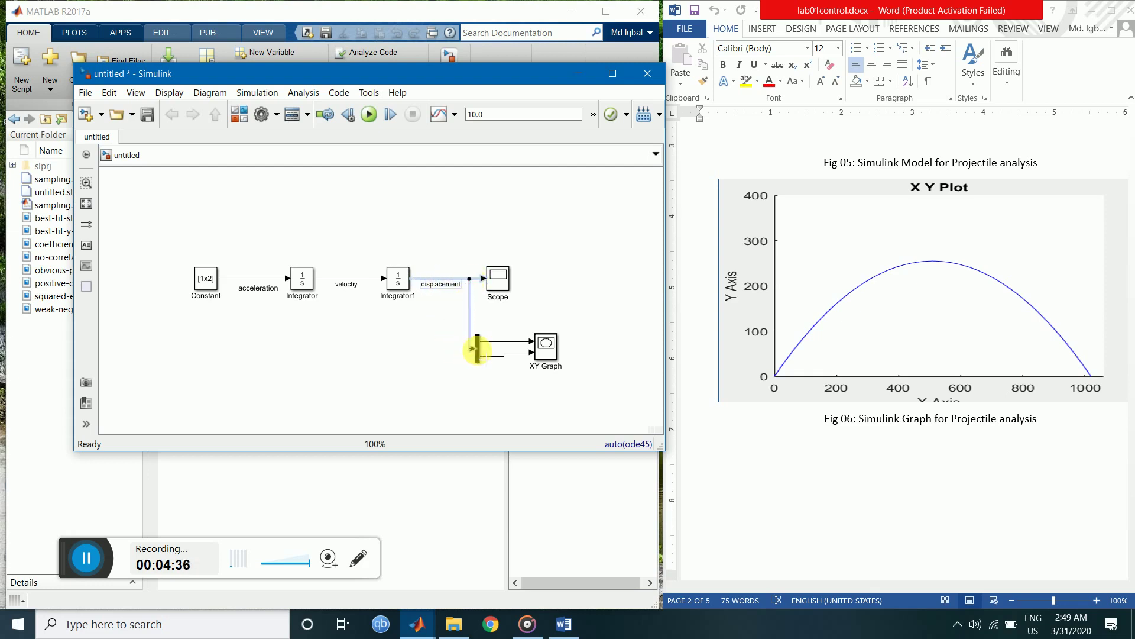
click(487, 405)
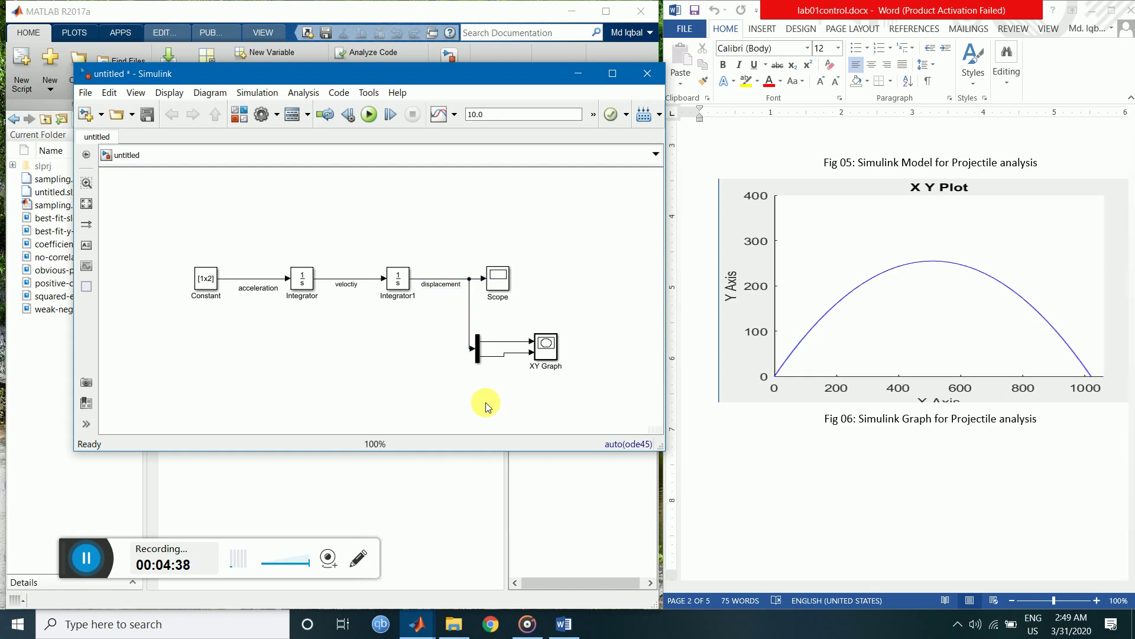
click(478, 354)
mouse_move(486, 358)
mouse_down()
mouse_move(467, 369)
mouse_move(474, 339)
mouse_move(488, 349)
mouse_up()
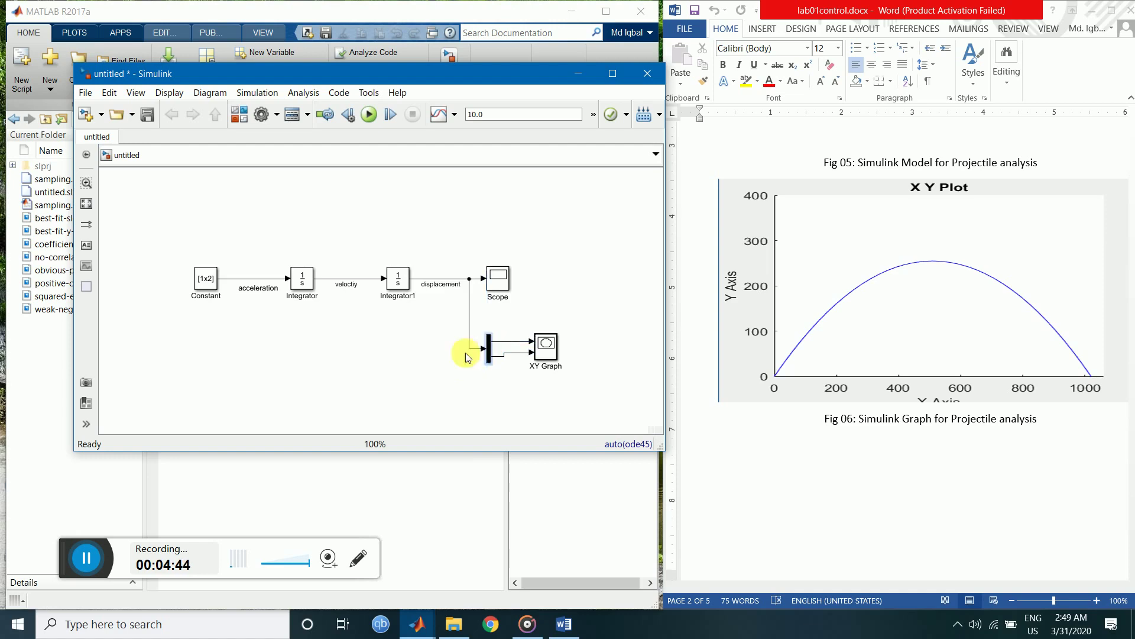
click(440, 366)
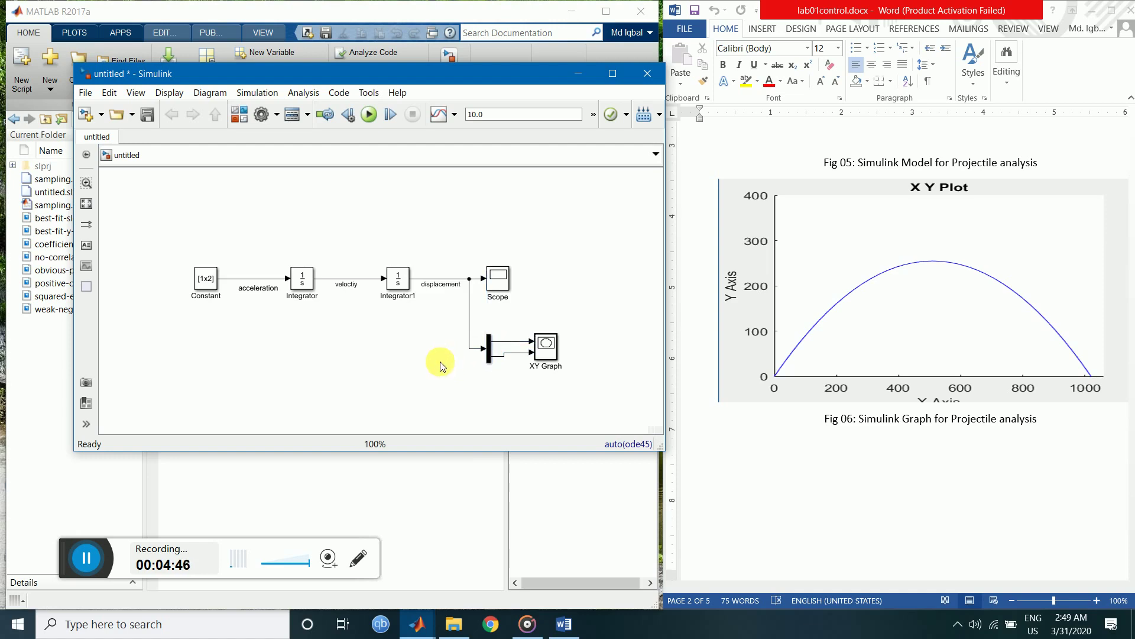
- Rerun the simulation and check the short rising line on the default −1 to 1 XY plot
click(369, 114)
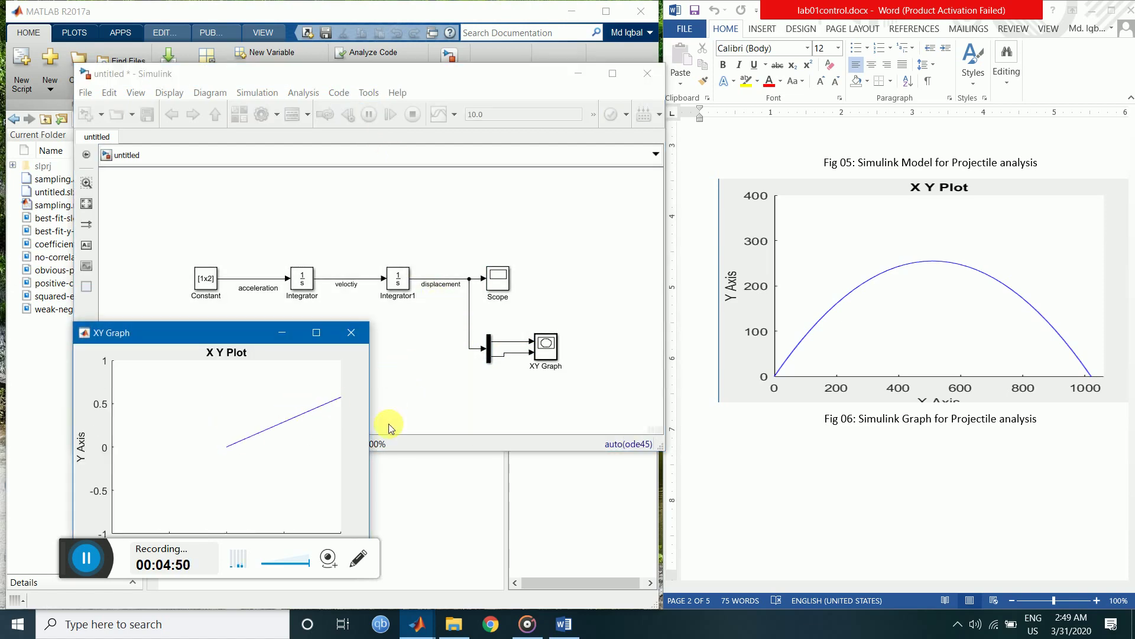
drag(167, 331, 297, 193)
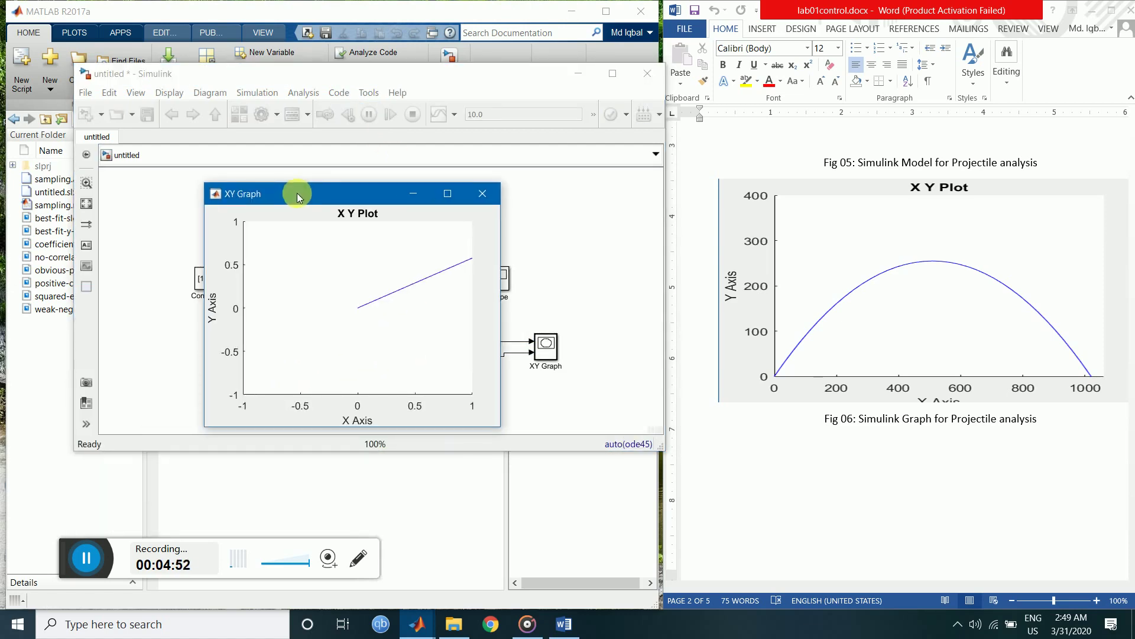
click(488, 193)
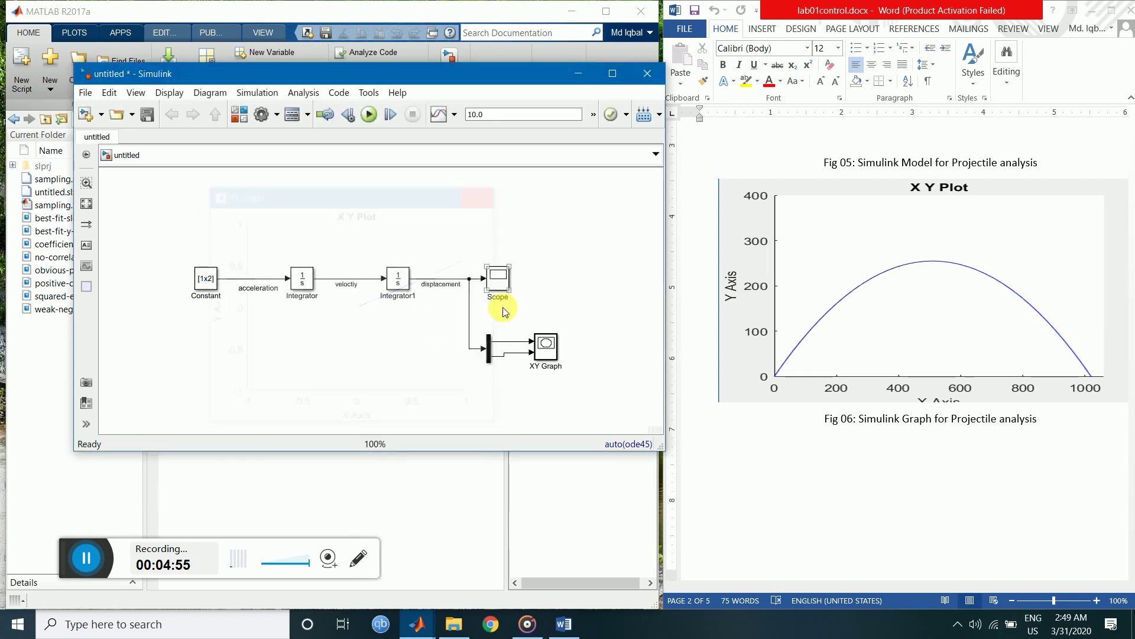
double_click(545, 353)
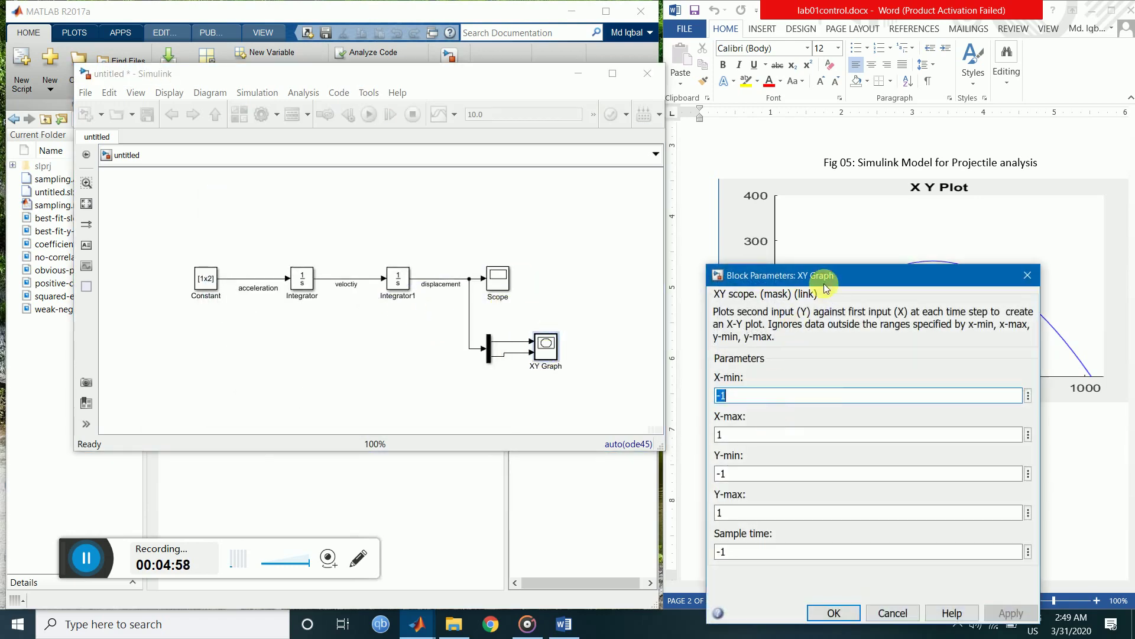
- Set the XY Graph limits to X-min 0, X-max 1000, Y-min 0, Y-max 400
drag(828, 275, 459, 84)
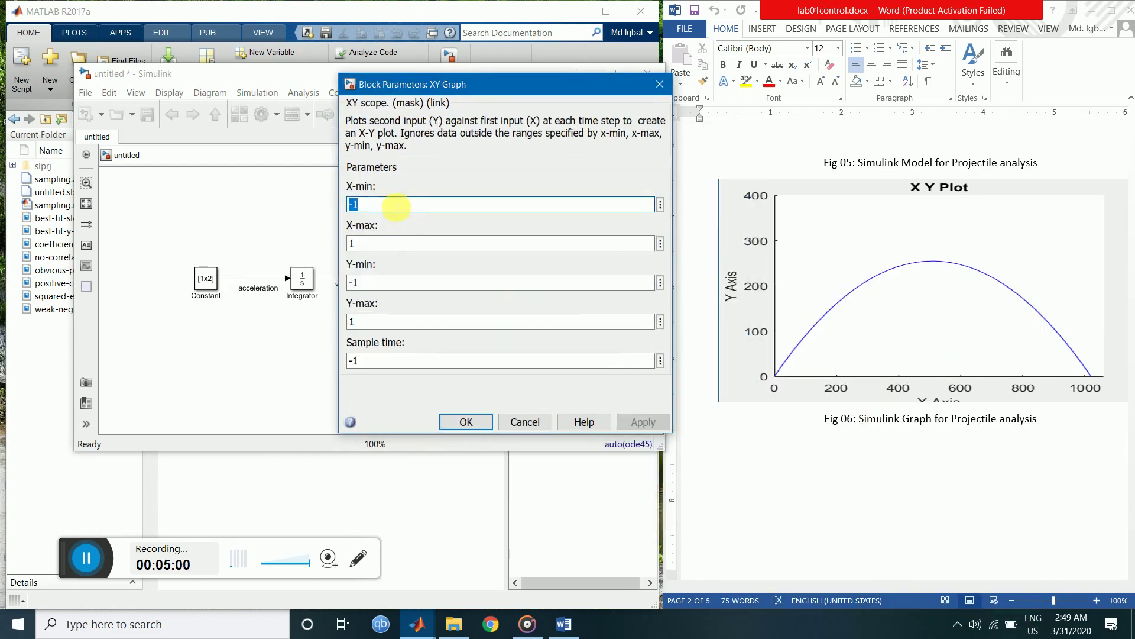
key(BackSpace)
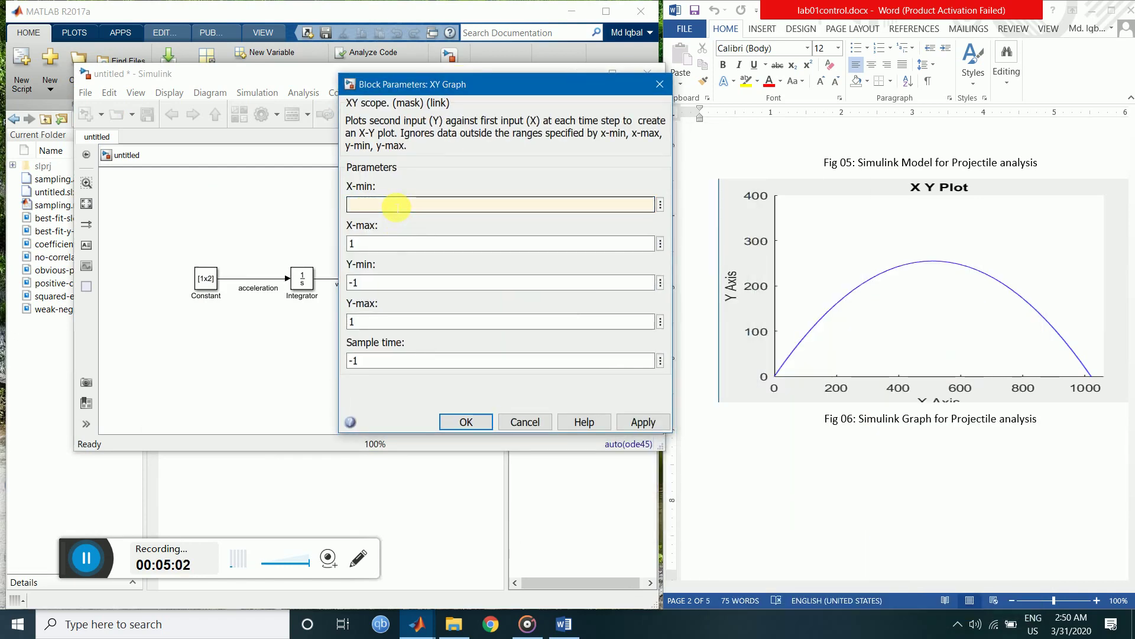
text(0)
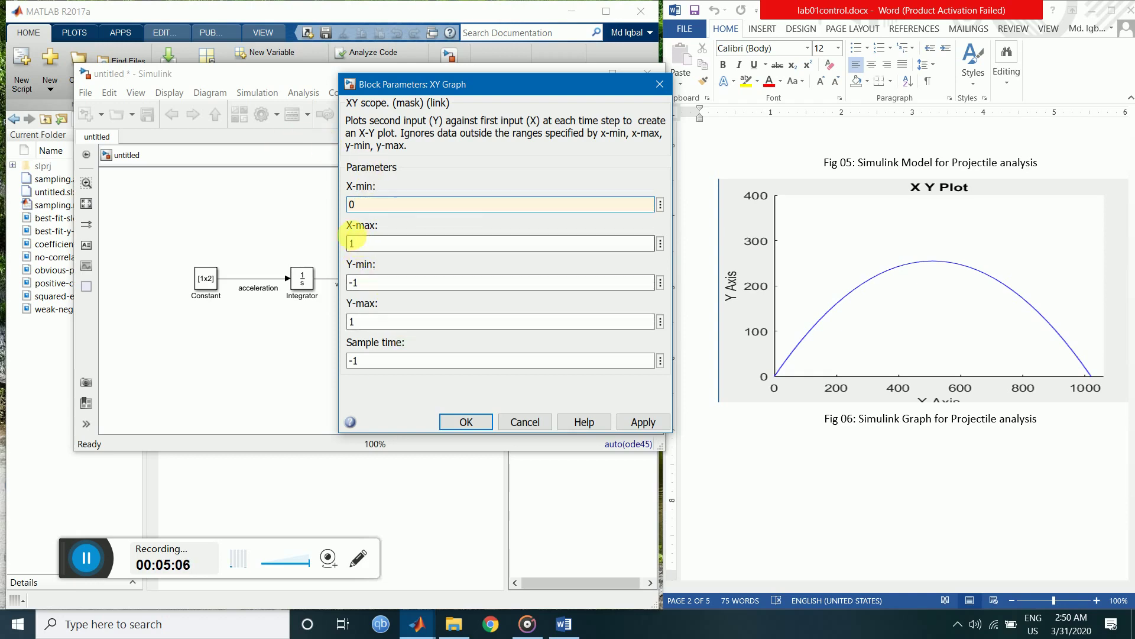
double_click(375, 249)
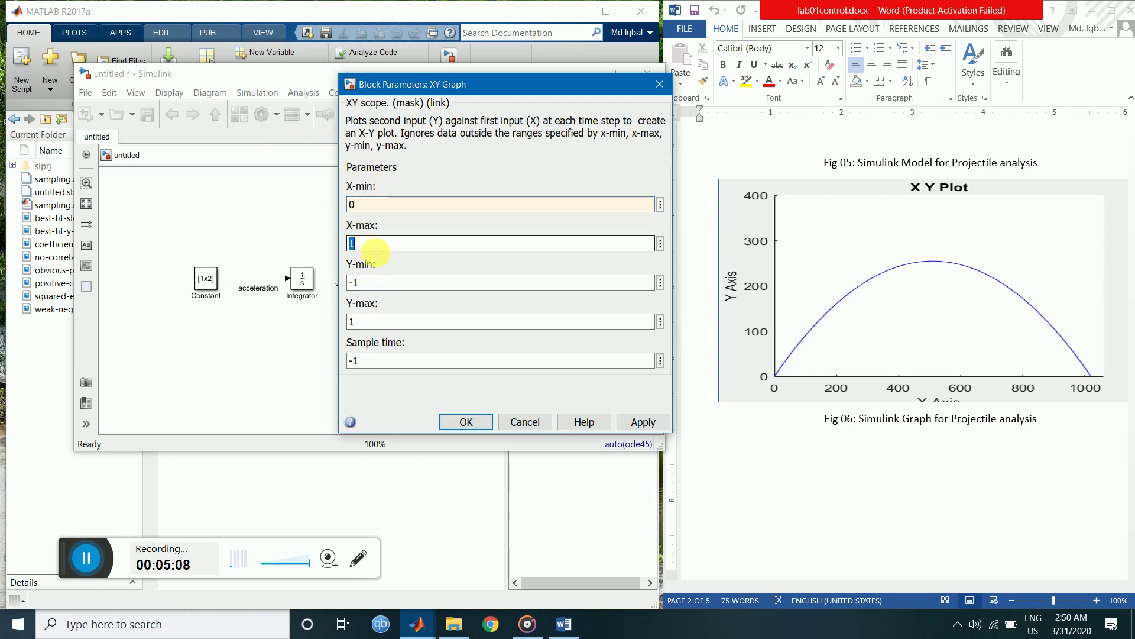
key(BackSpace)
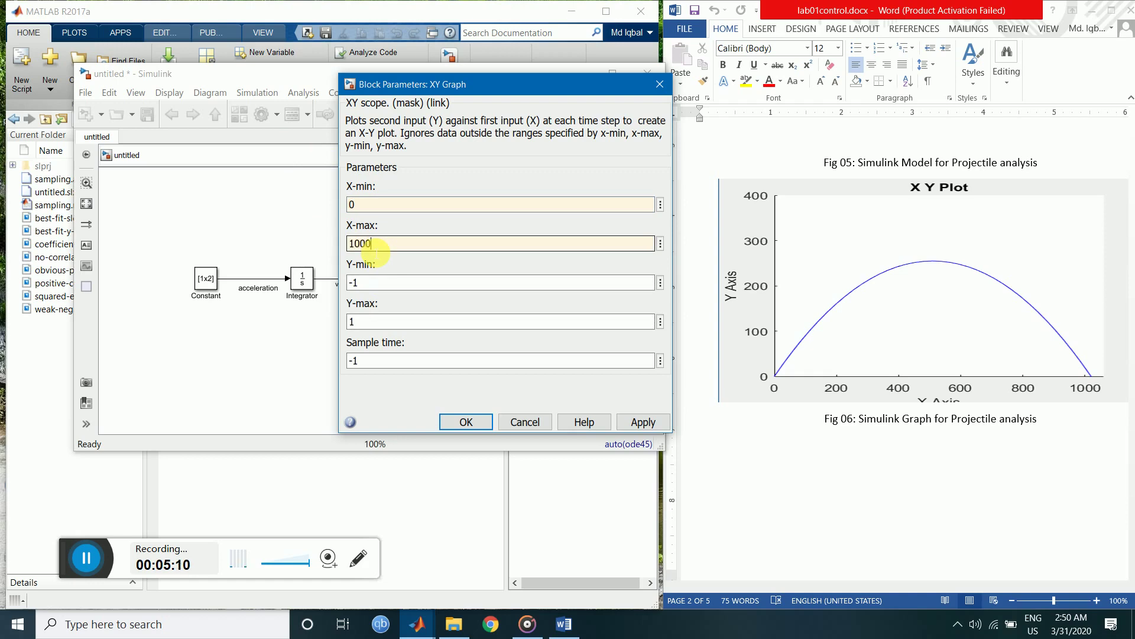
text(1000)
double_click(384, 283)
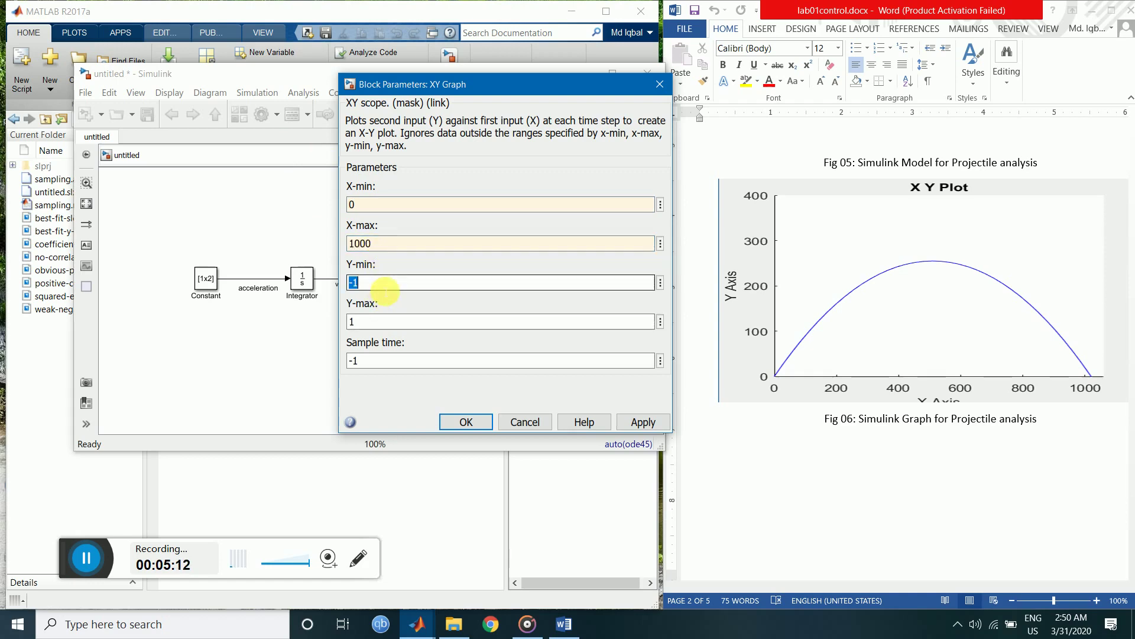
key(BackSpace)
double_click(371, 321)
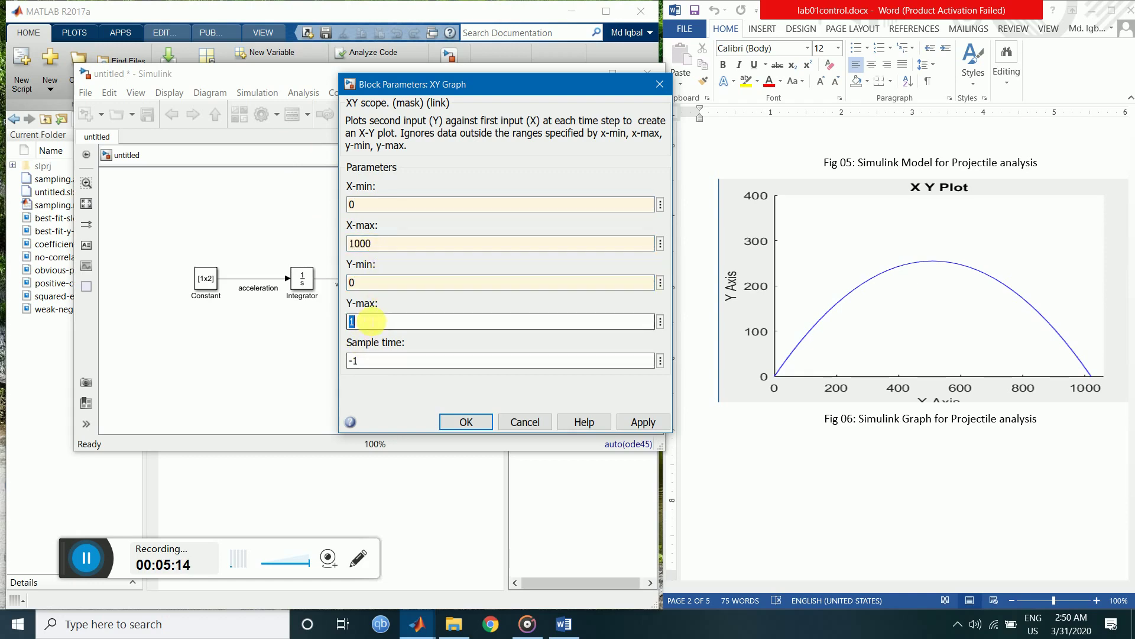
key(BackSpace)
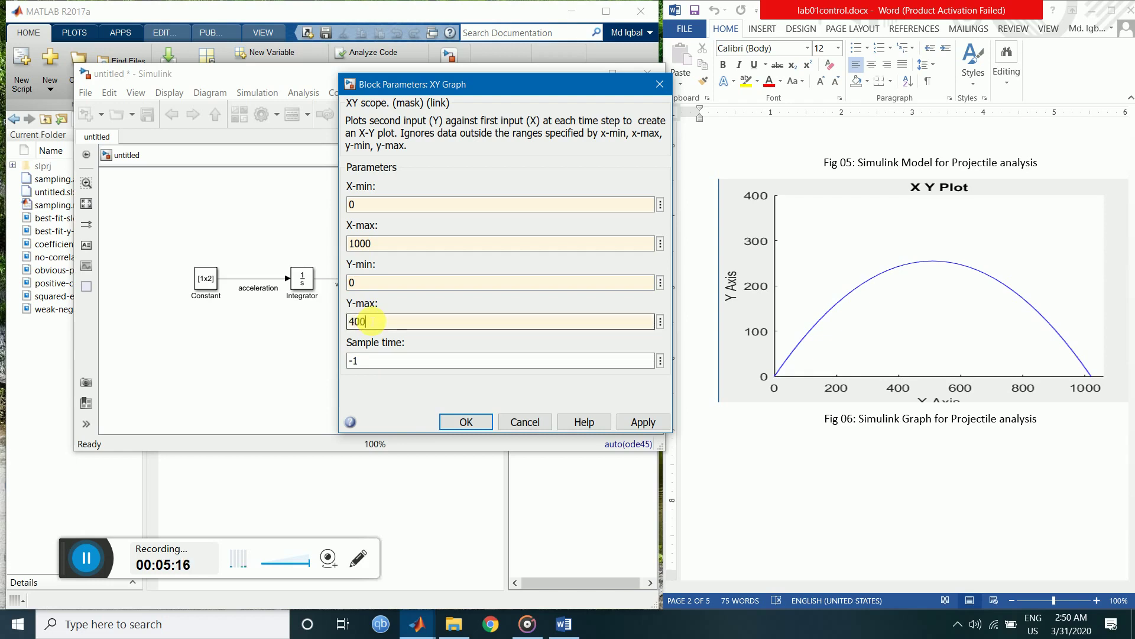
click(465, 422)
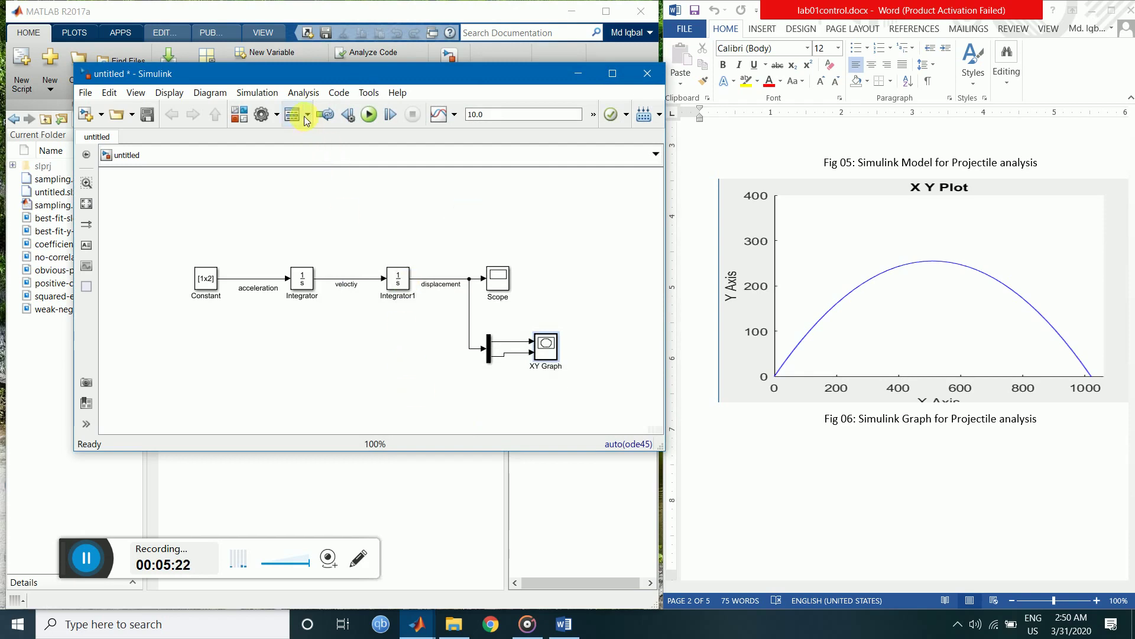
- Switch the model's solver to Fixed-step with a fundamental step size of 1e-3
click(278, 117)
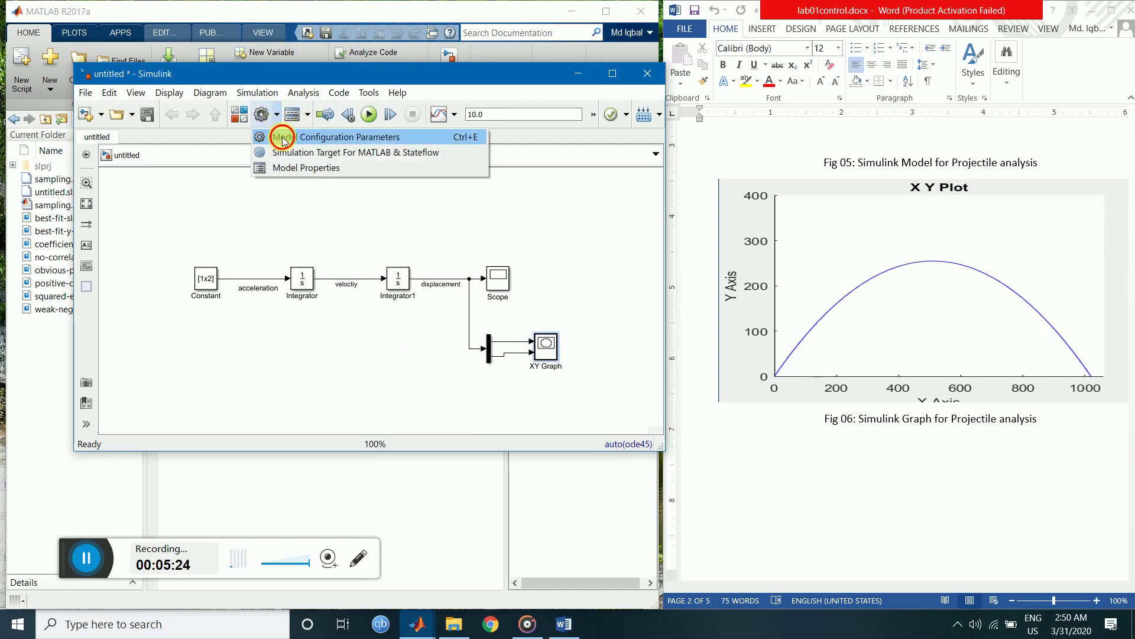
click(279, 136)
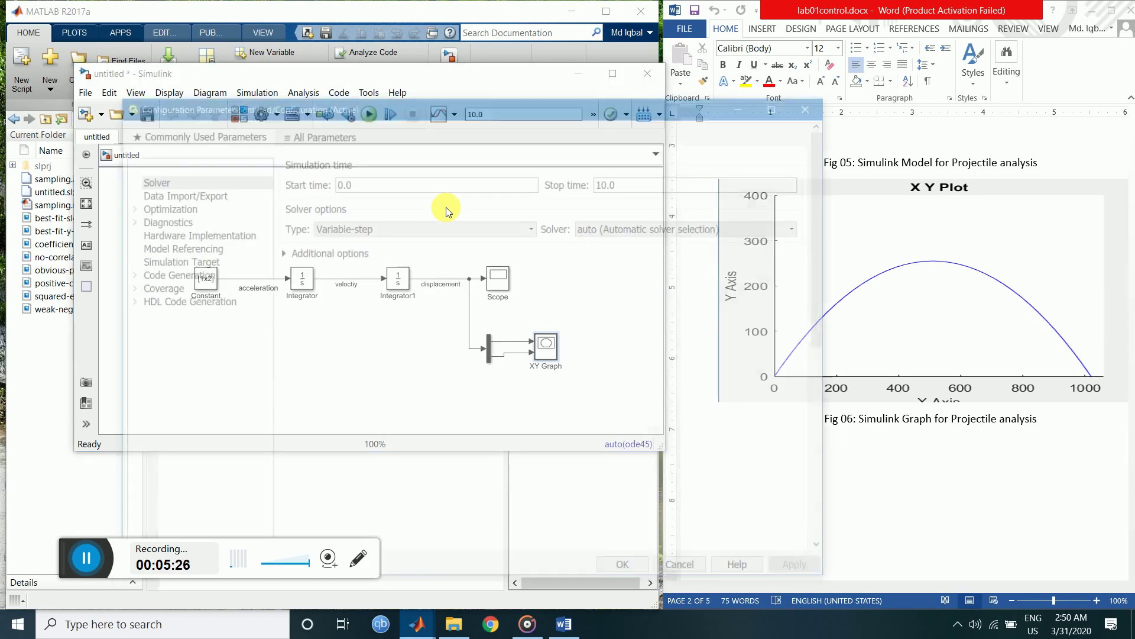
click(370, 225)
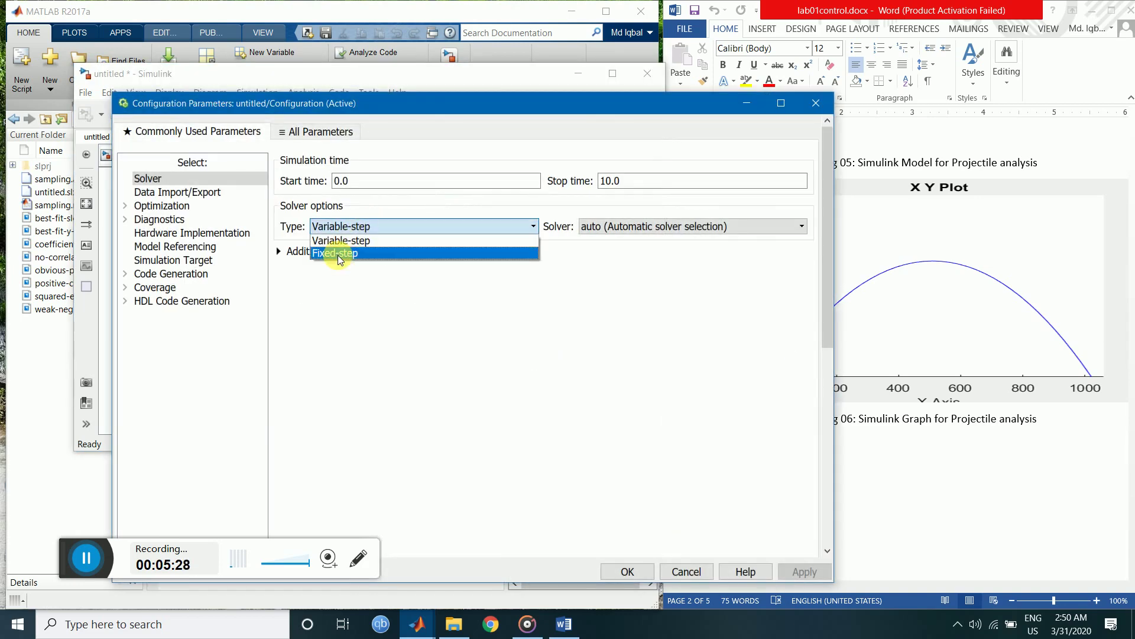
click(339, 255)
click(279, 252)
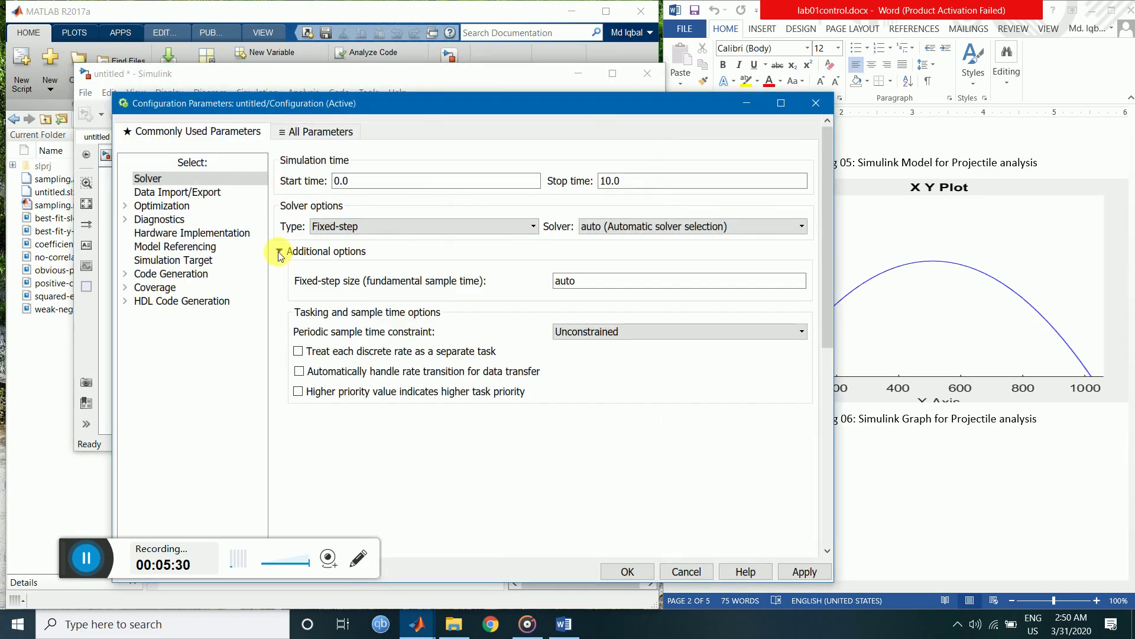
double_click(591, 281)
key(BackSpace)
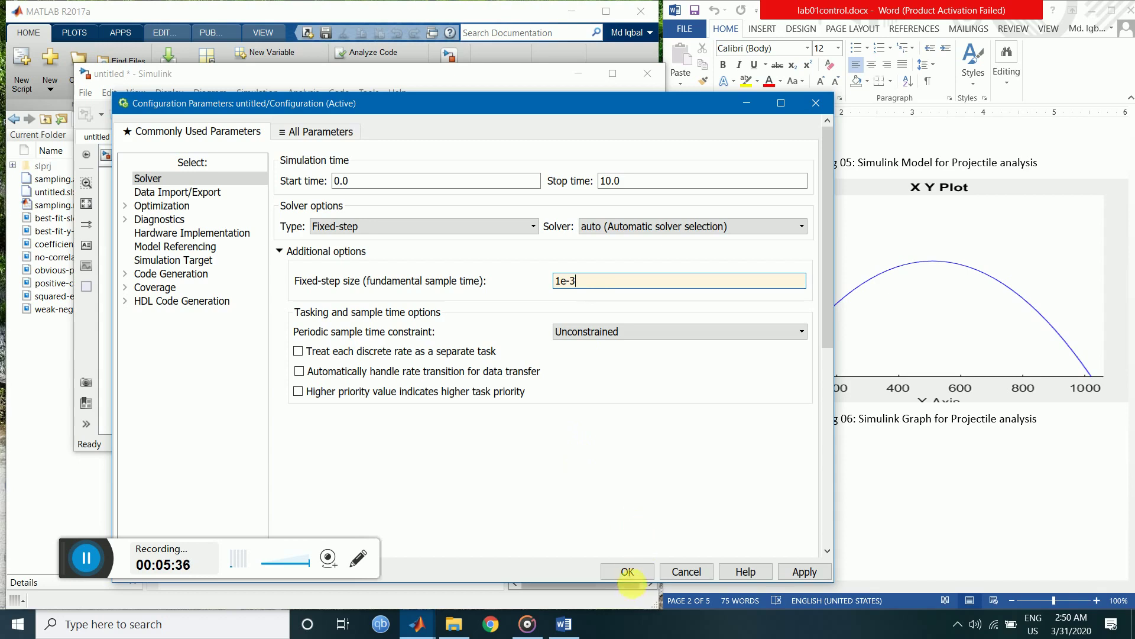
click(628, 571)
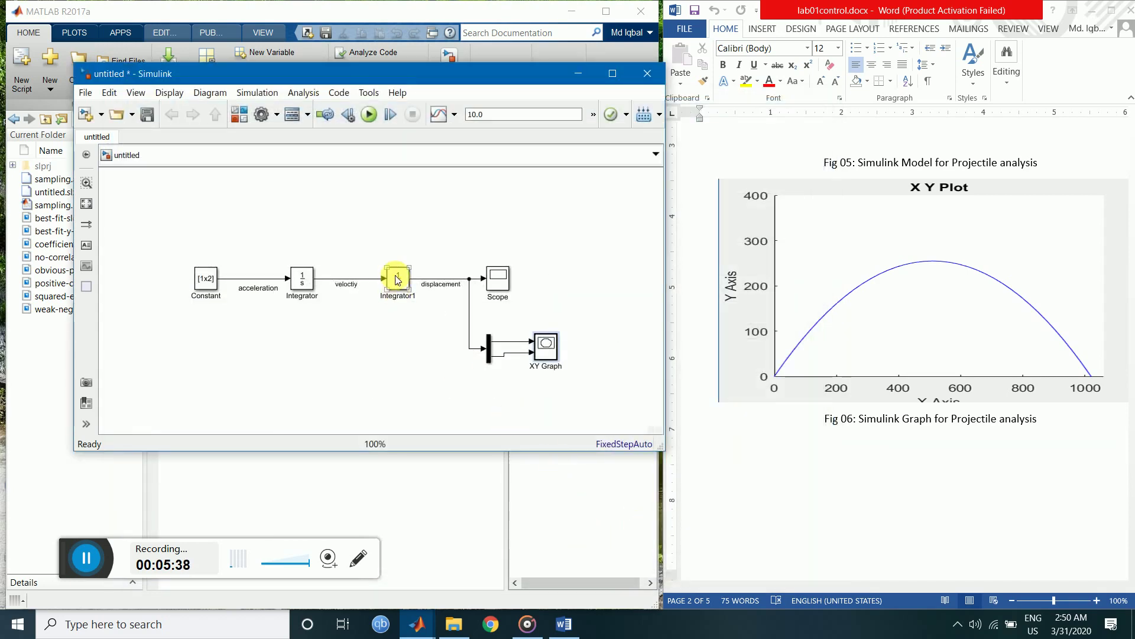
- Rerun the fixed-step simulation, review the arc peaking near 125, close the plot, and select the stop time
click(367, 114)
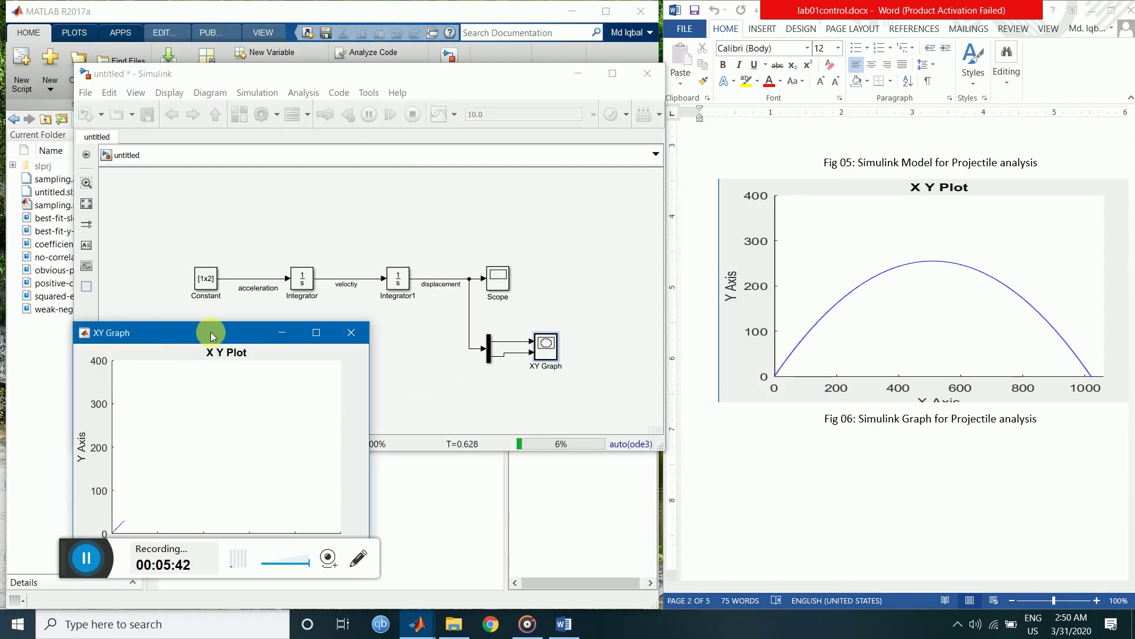
drag(212, 336, 307, 212)
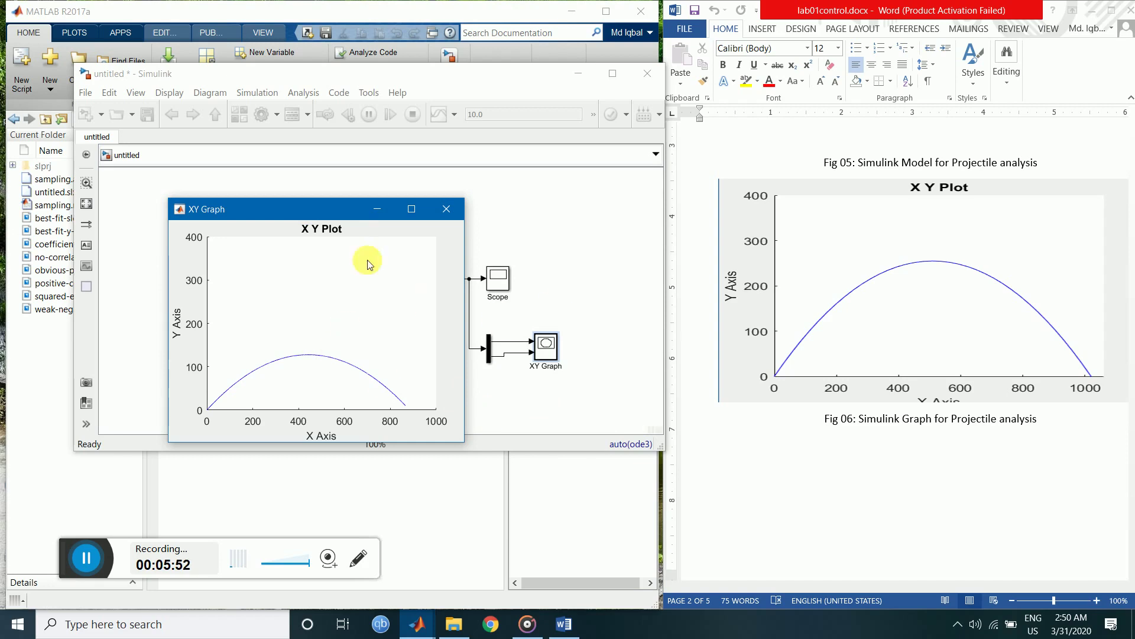
click(449, 207)
click(509, 114)
- Set the stop time to 20 and rerun, viewing the full trajectory in the XY plot
key(BackSpace)
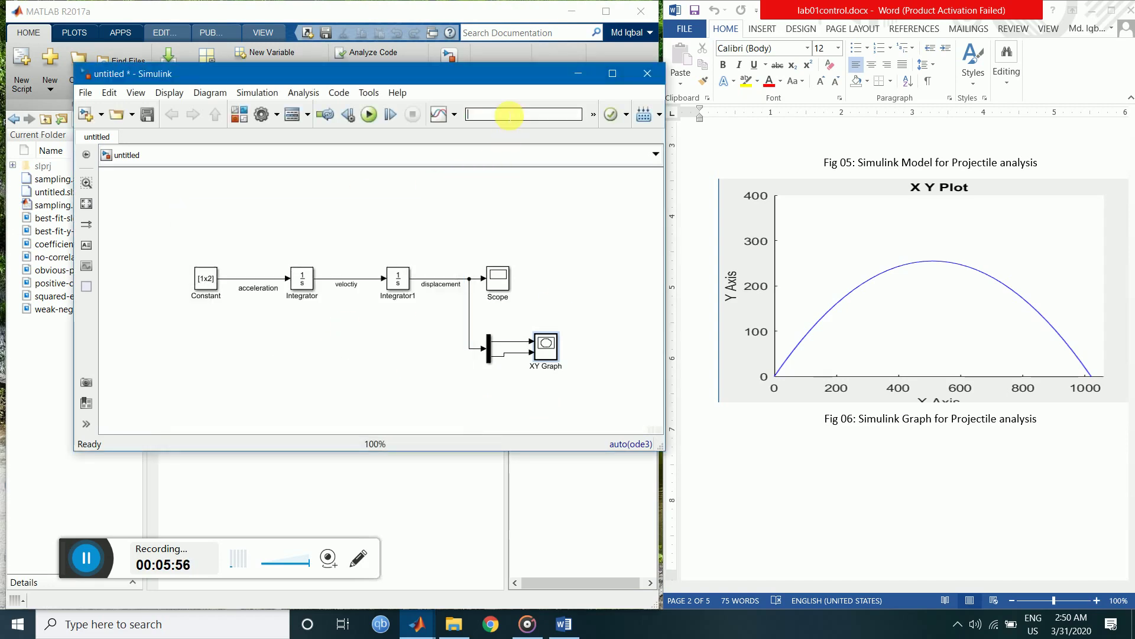
text(20)
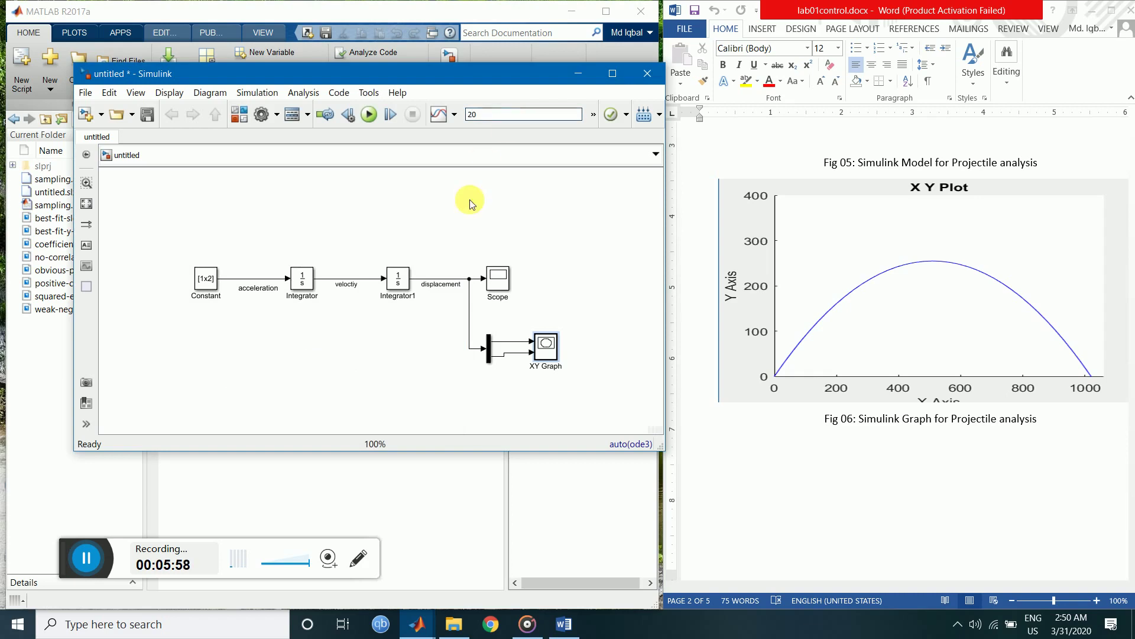
click(369, 114)
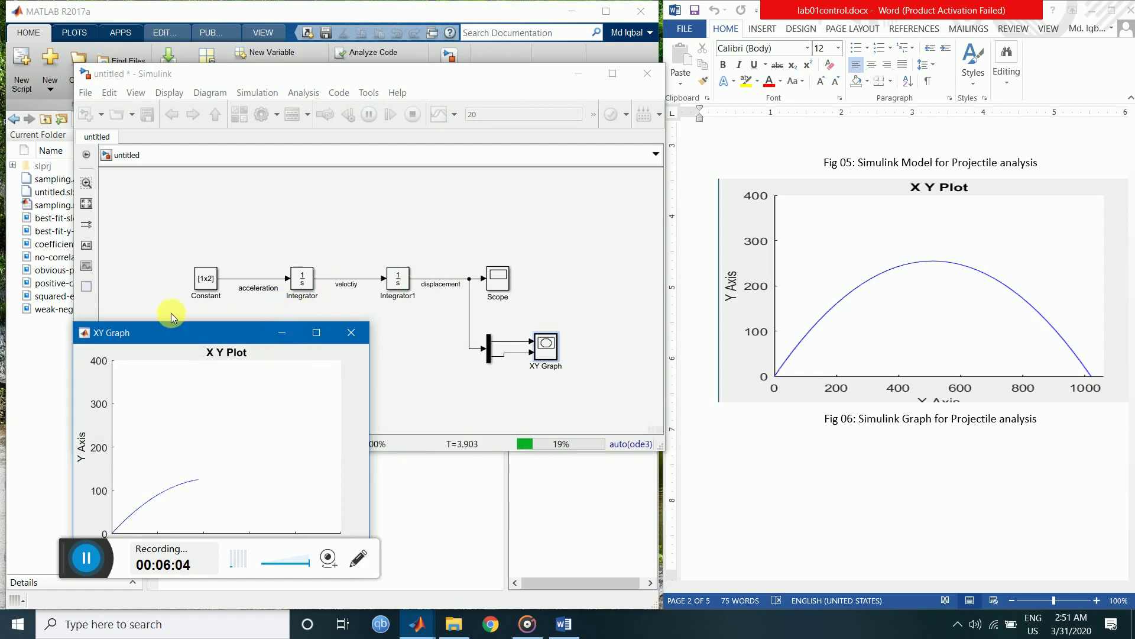
drag(152, 329, 272, 186)
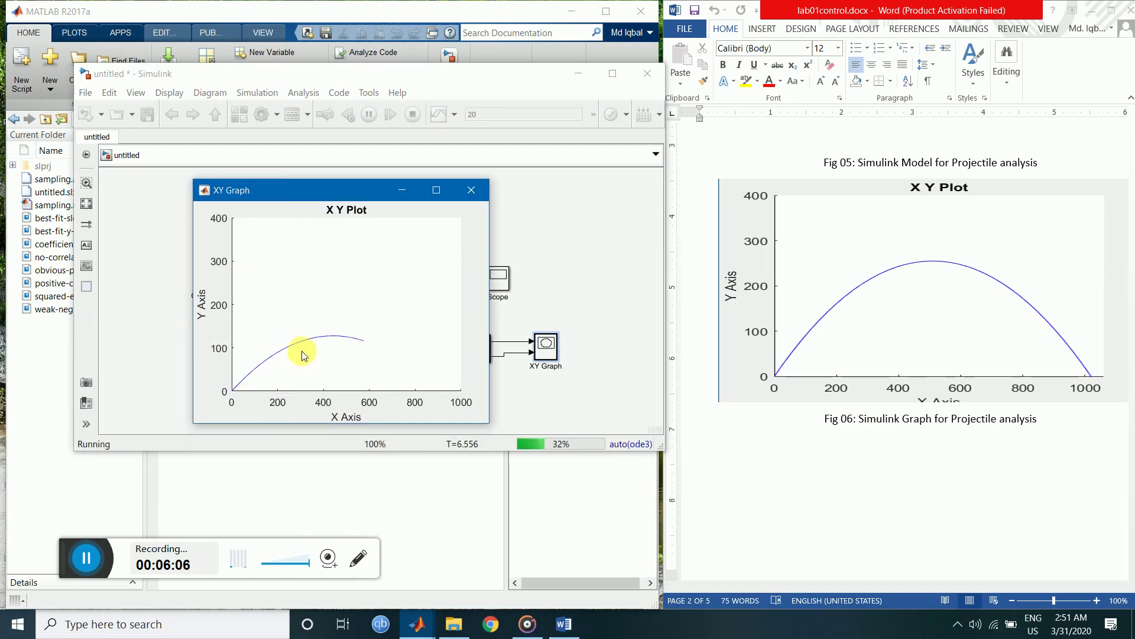